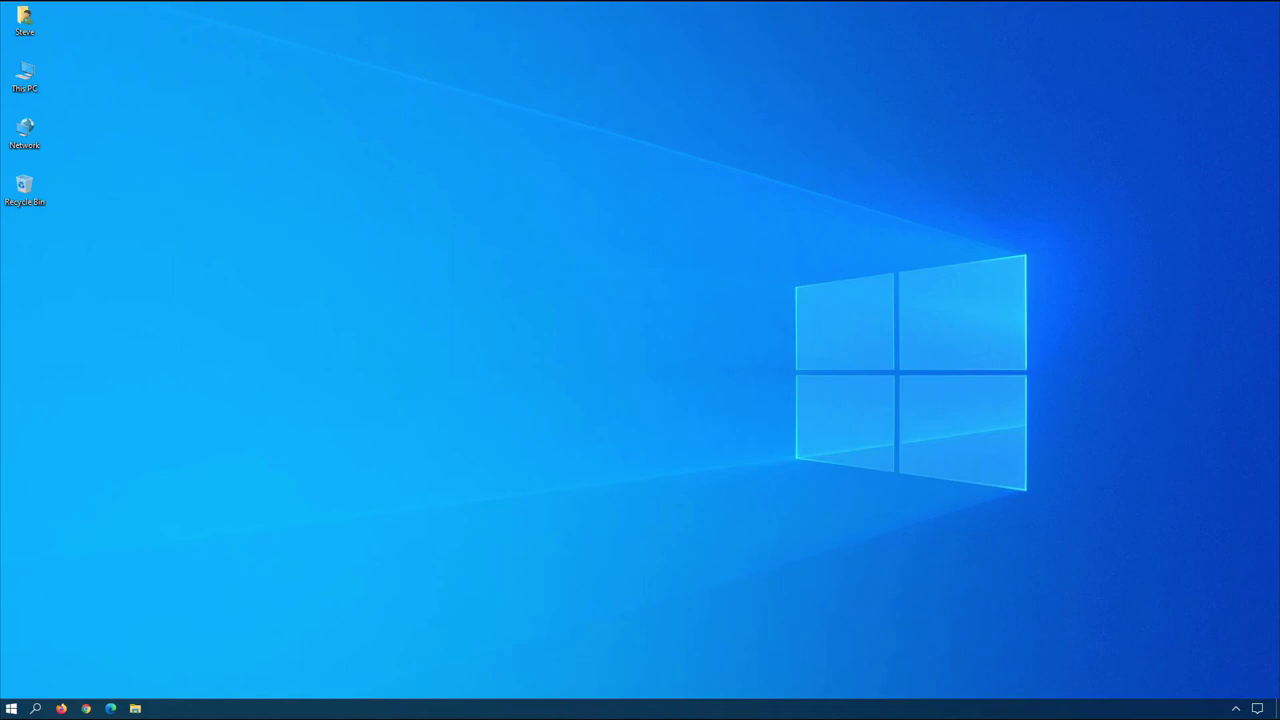
Launch CCleaner, run a Custom Clean removing 33.7 MB of junk, and view its Cookies options.
{"action": "left_click", "coordinate": [10, 710]}
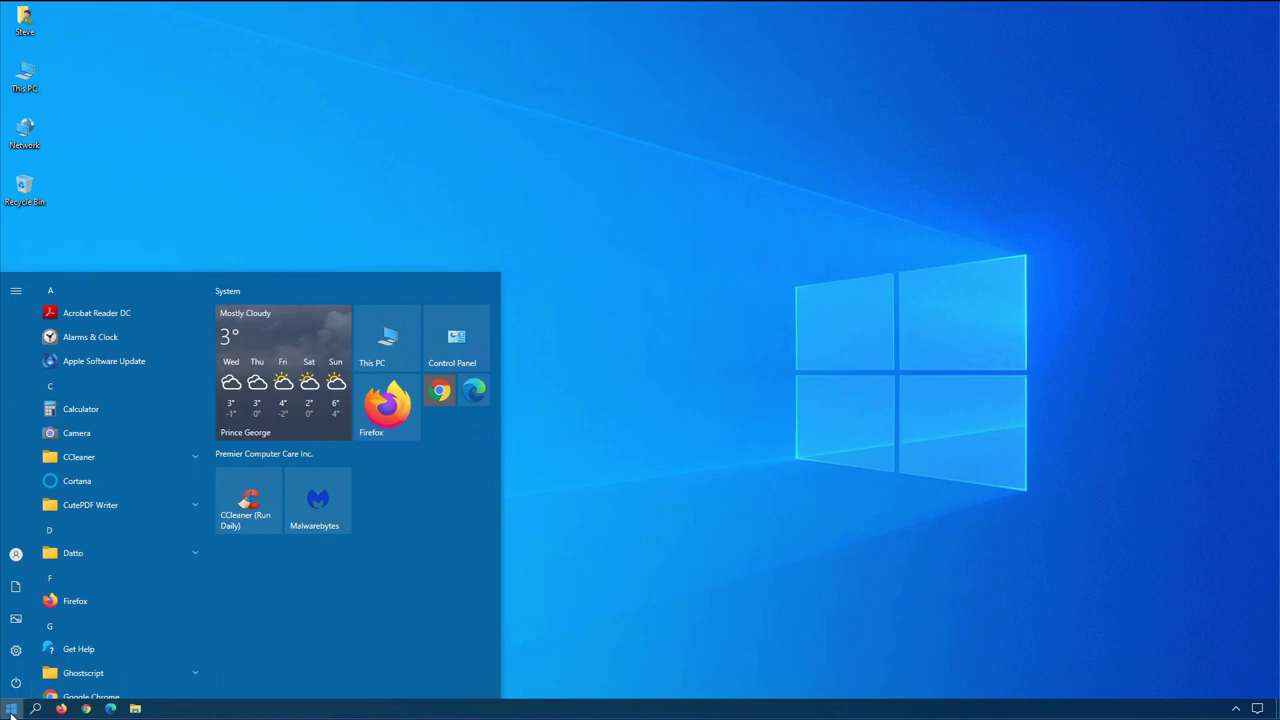
{"action": "left_click", "coordinate": [245, 505]}
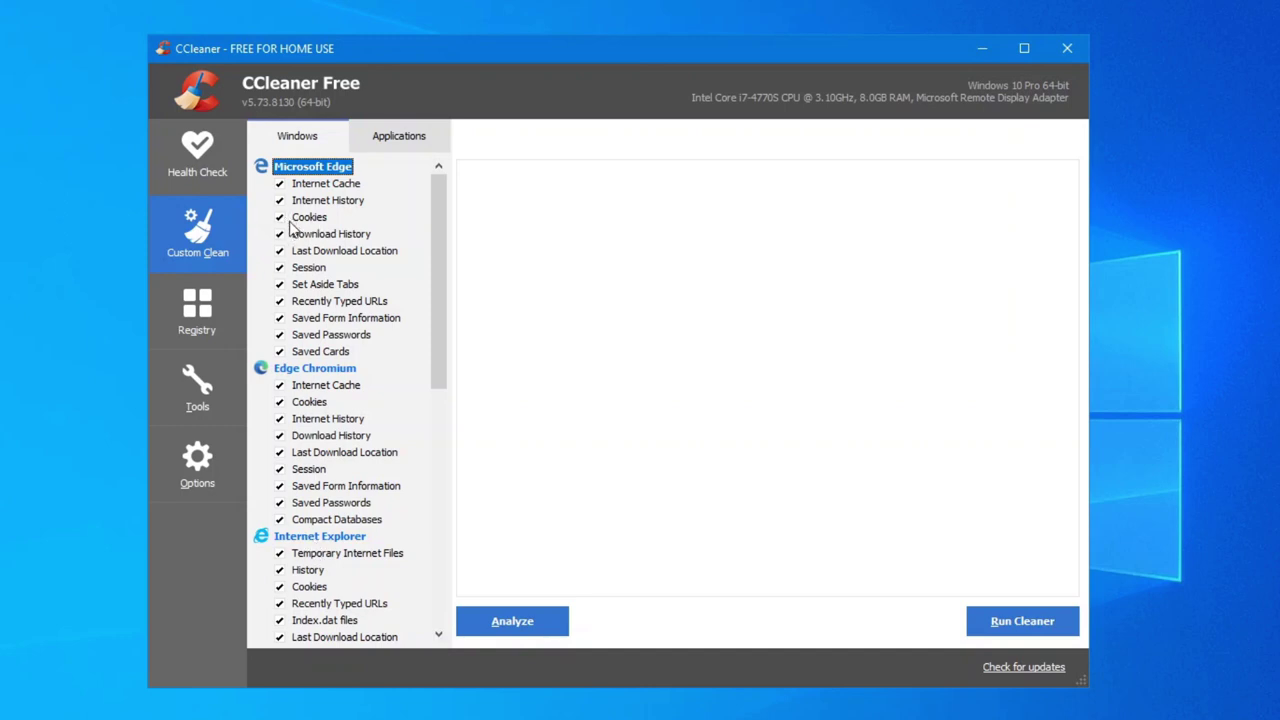
{"action": "left_click", "coordinate": [388, 145]}
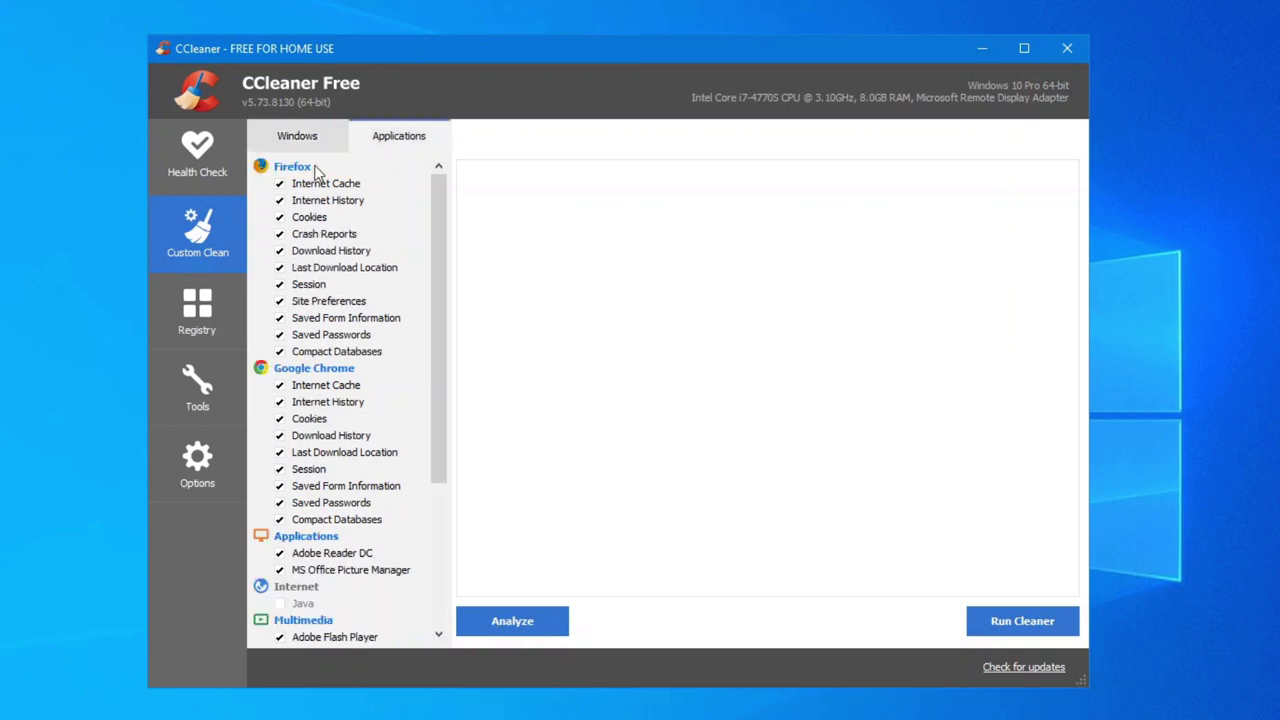
{"action": "left_click", "coordinate": [1020, 626]}
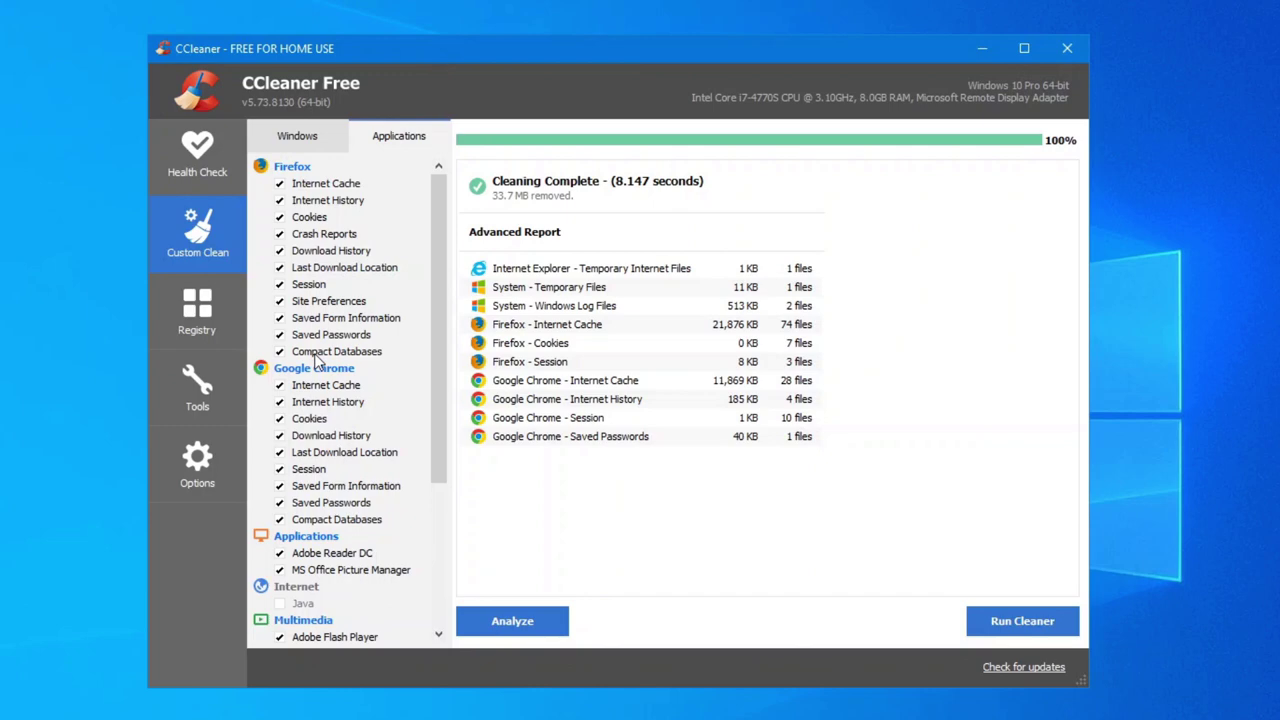
{"action": "left_click", "coordinate": [200, 480]}
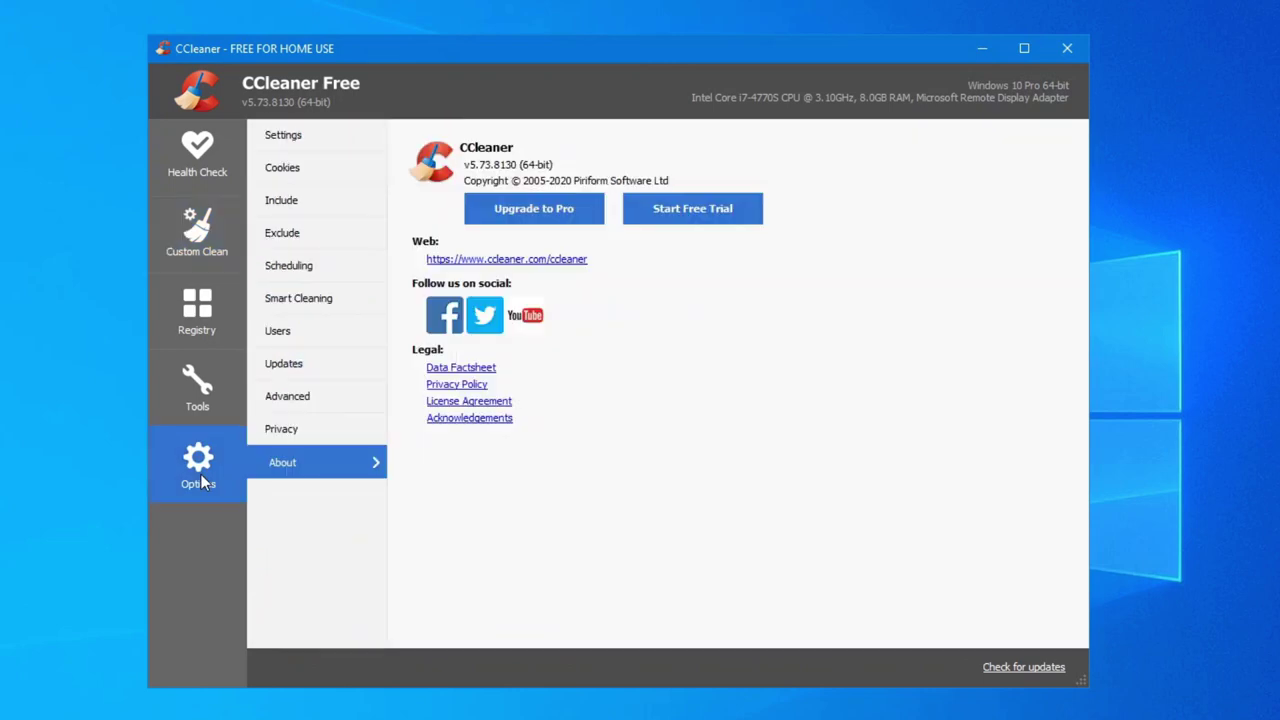
{"action": "left_click", "coordinate": [318, 170]}
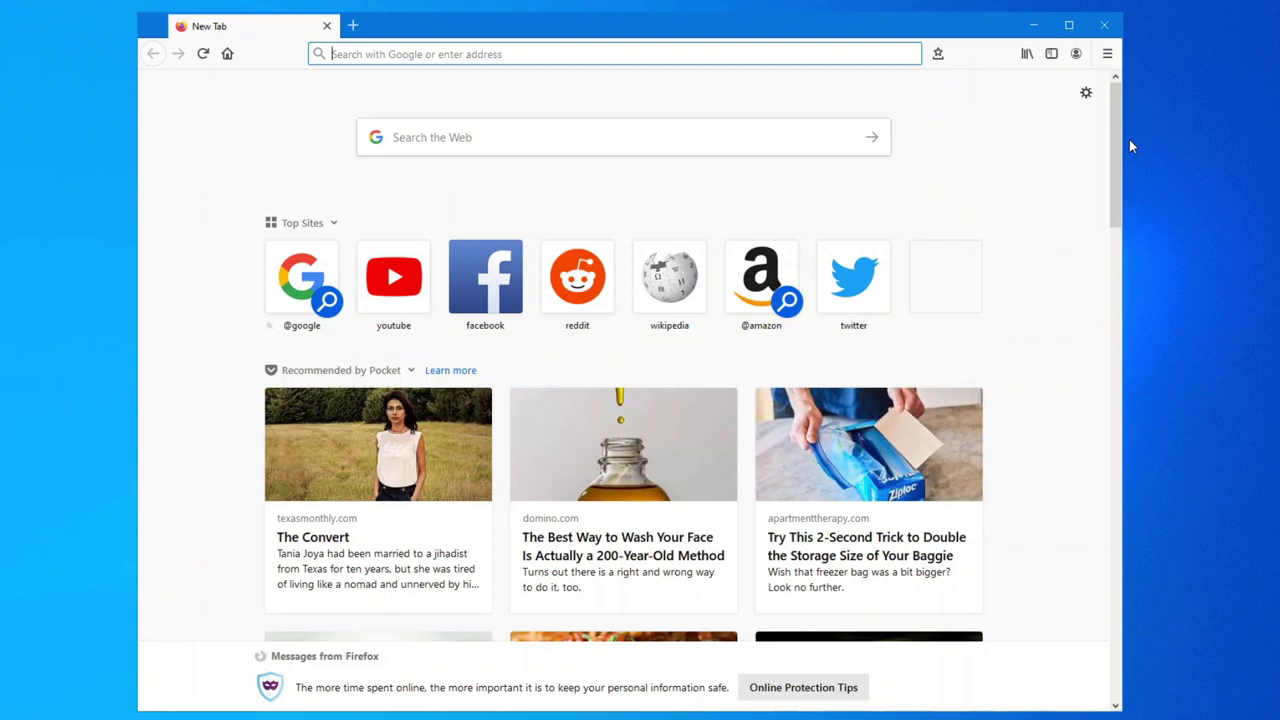
Search Google for 'canada' from Firefox's address bar, then go to Firefox's Options.
{"action": "left_click", "coordinate": [377, 54]}
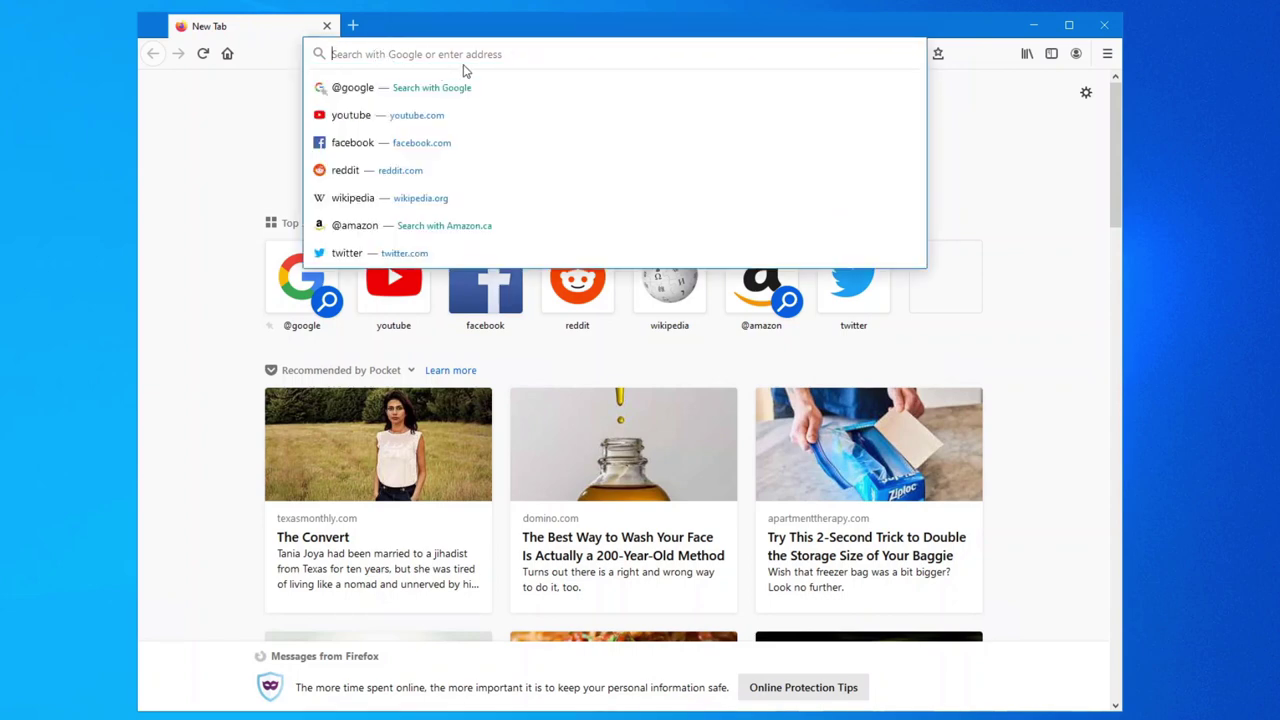
{"action": "type", "text": "canada"}
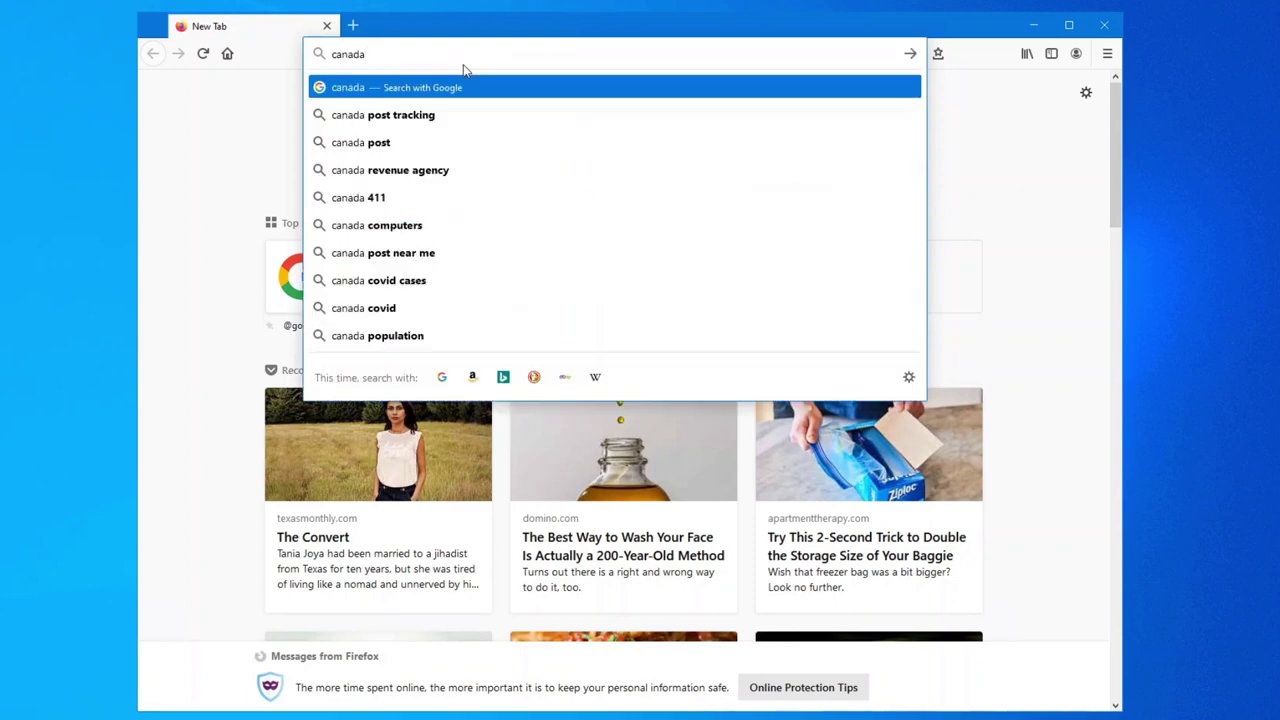
{"action": "key", "text": "Return"}
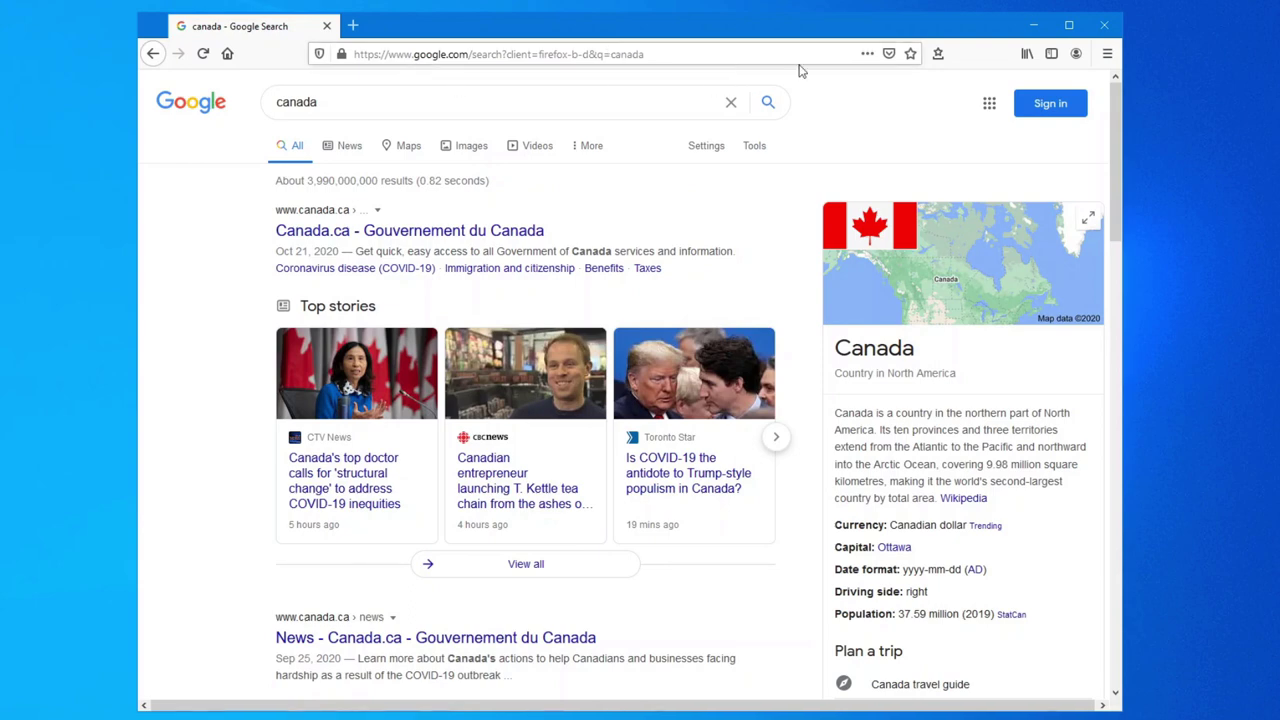
{"action": "left_click", "coordinate": [1104, 56]}
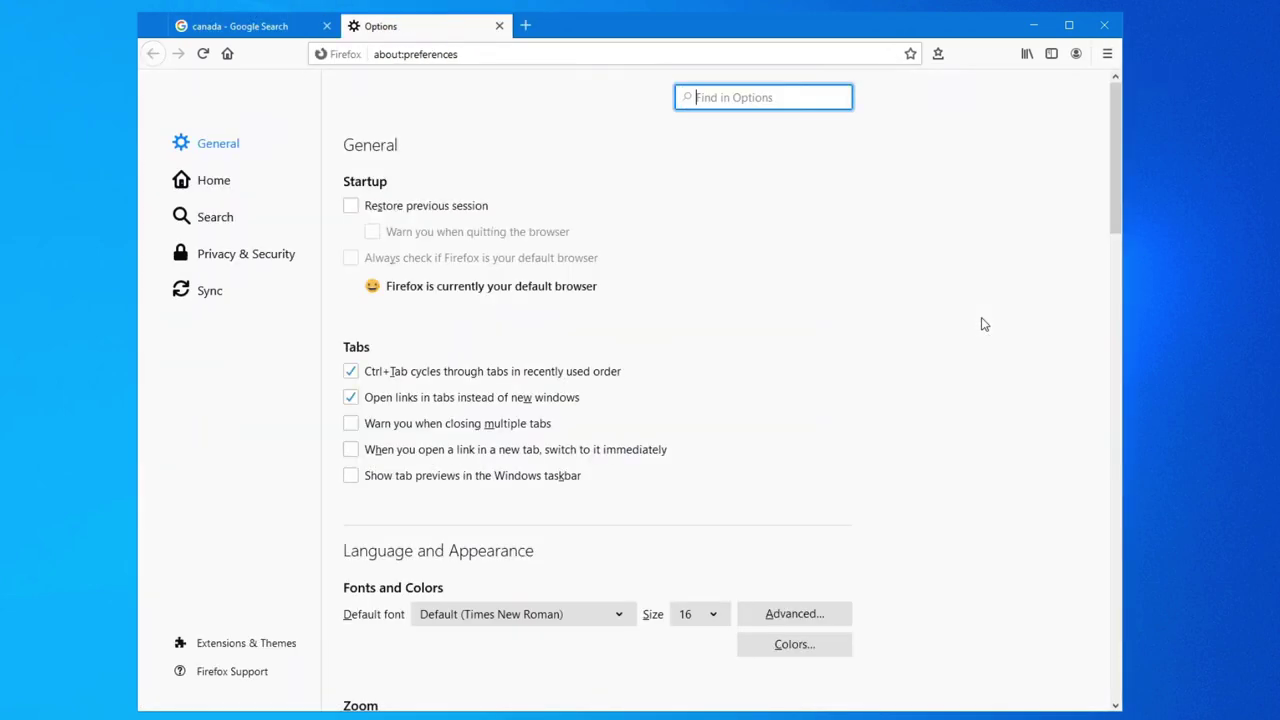
Set Firefox's homepage to a custom DuckDuckGo URL.
{"action": "left_click", "coordinate": [232, 187]}
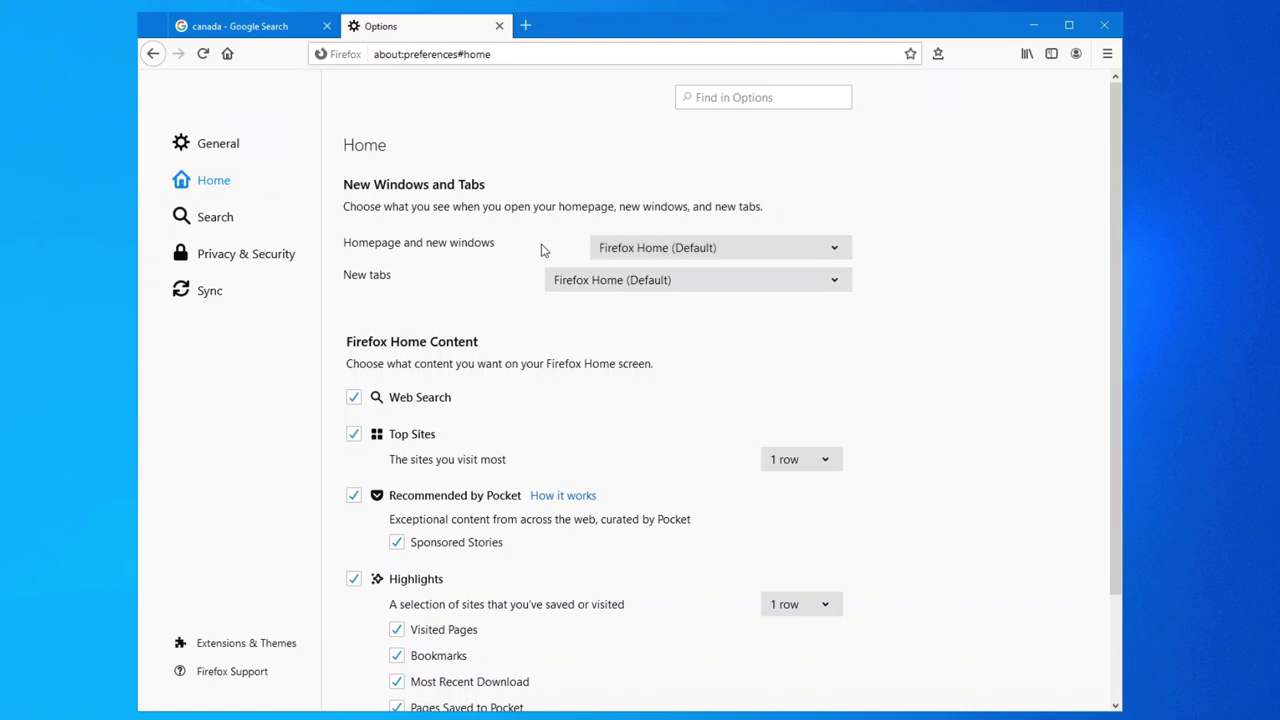
{"action": "left_click", "coordinate": [619, 248]}
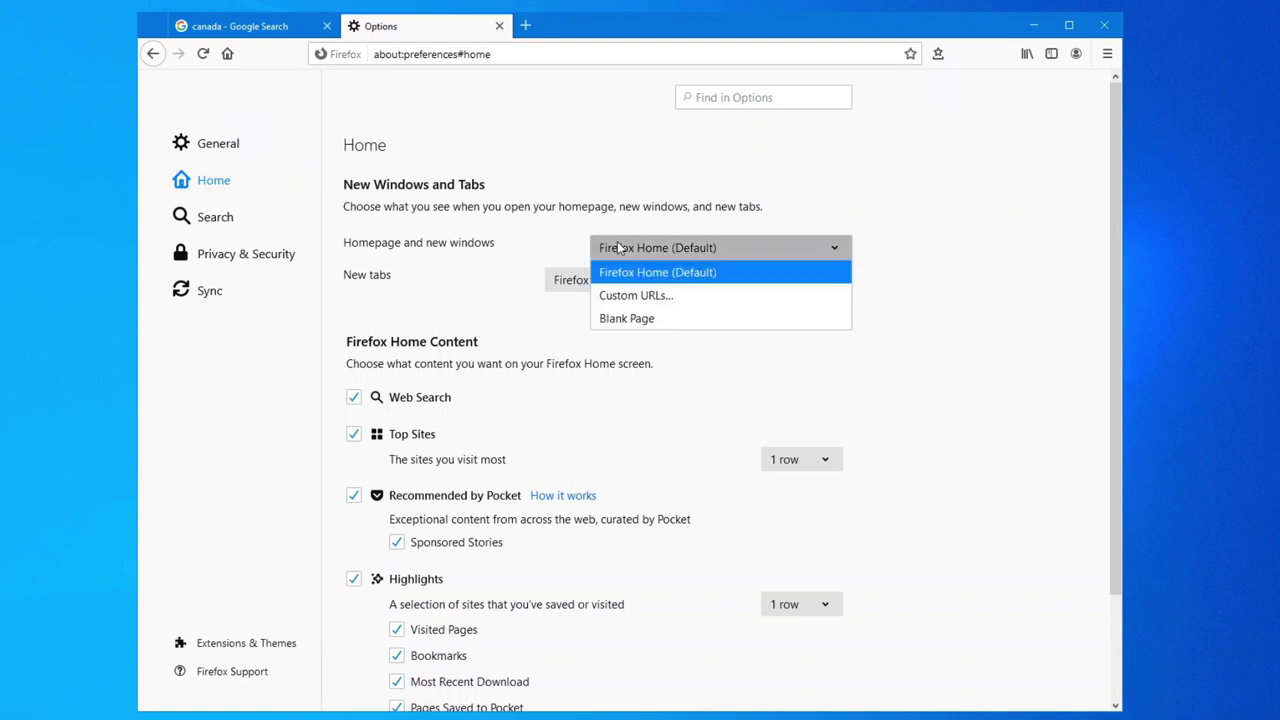
{"action": "left_click", "coordinate": [645, 295]}
{"action": "left_click", "coordinate": [641, 281]}
{"action": "type", "text": "https"}
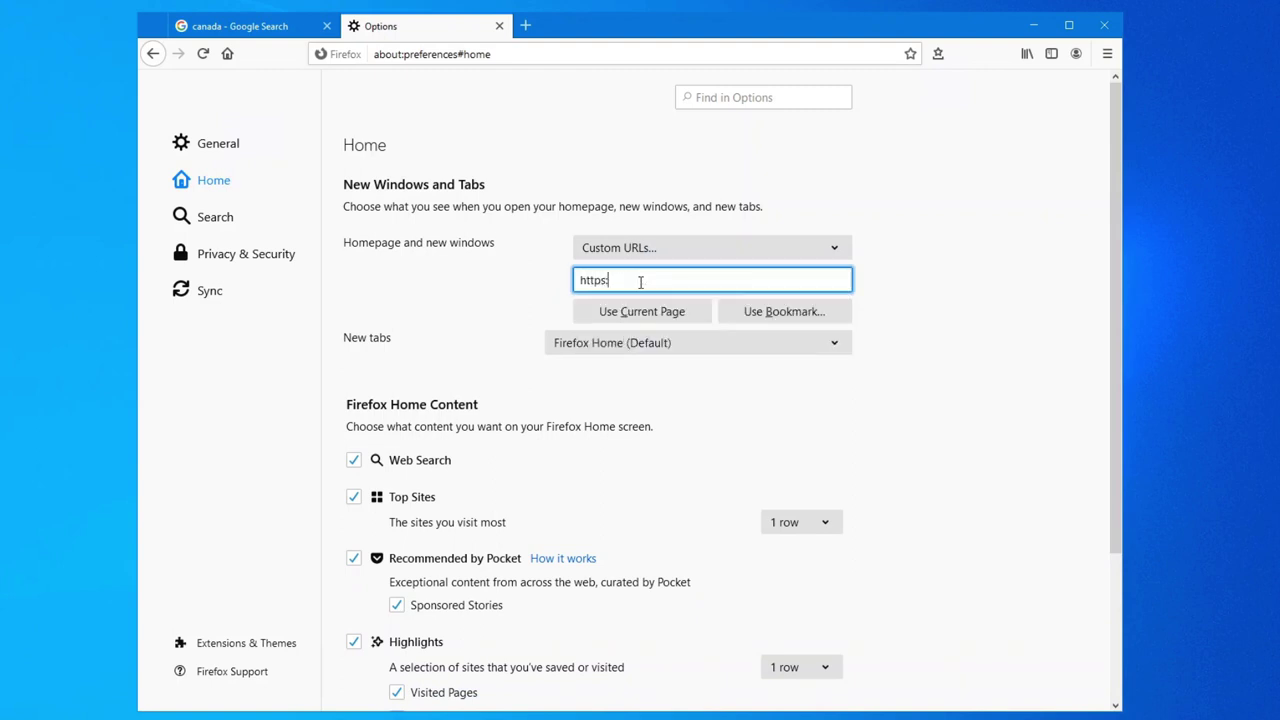
{"action": "type", "text": "://duckduckgo.com"}
Make DuckDuckGo Firefox's default search engine and review the one-click search engines.
{"action": "left_click", "coordinate": [208, 225]}
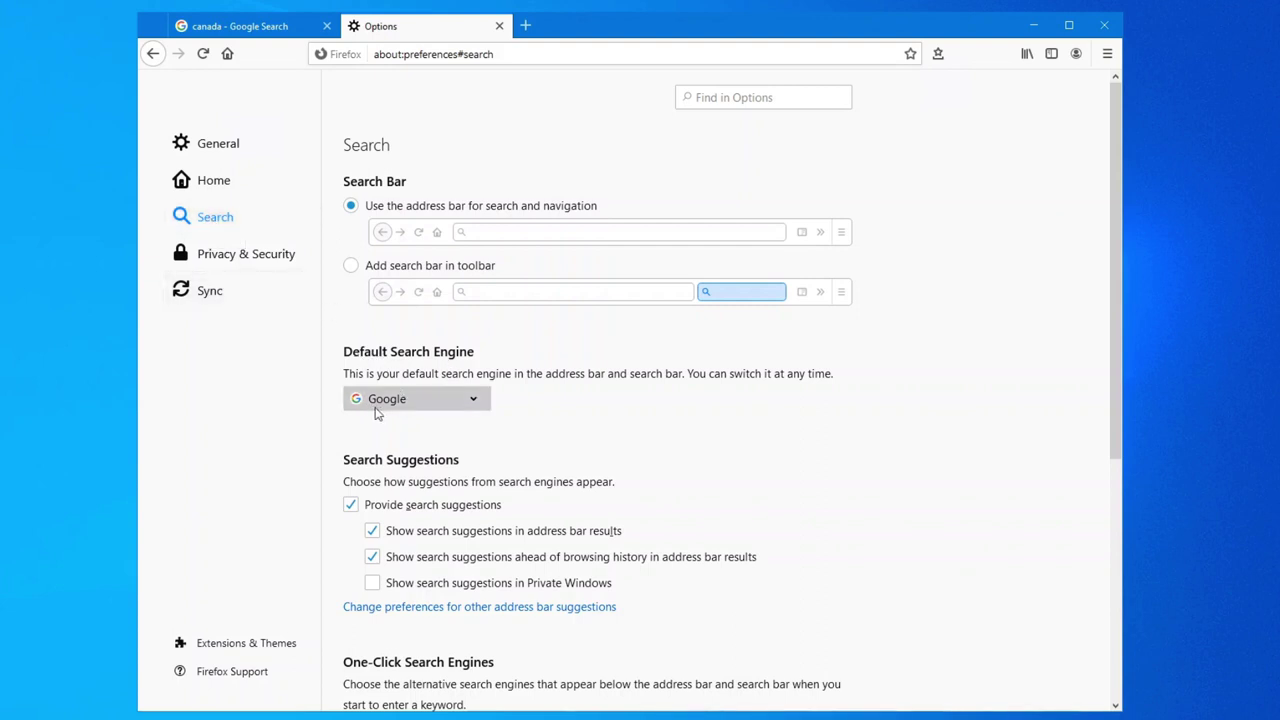
{"action": "left_click", "coordinate": [474, 400]}
{"action": "left_click", "coordinate": [420, 492]}
{"action": "scroll", "coordinate": [619, 417], "scroll_direction": "down", "scroll_amount": 3}
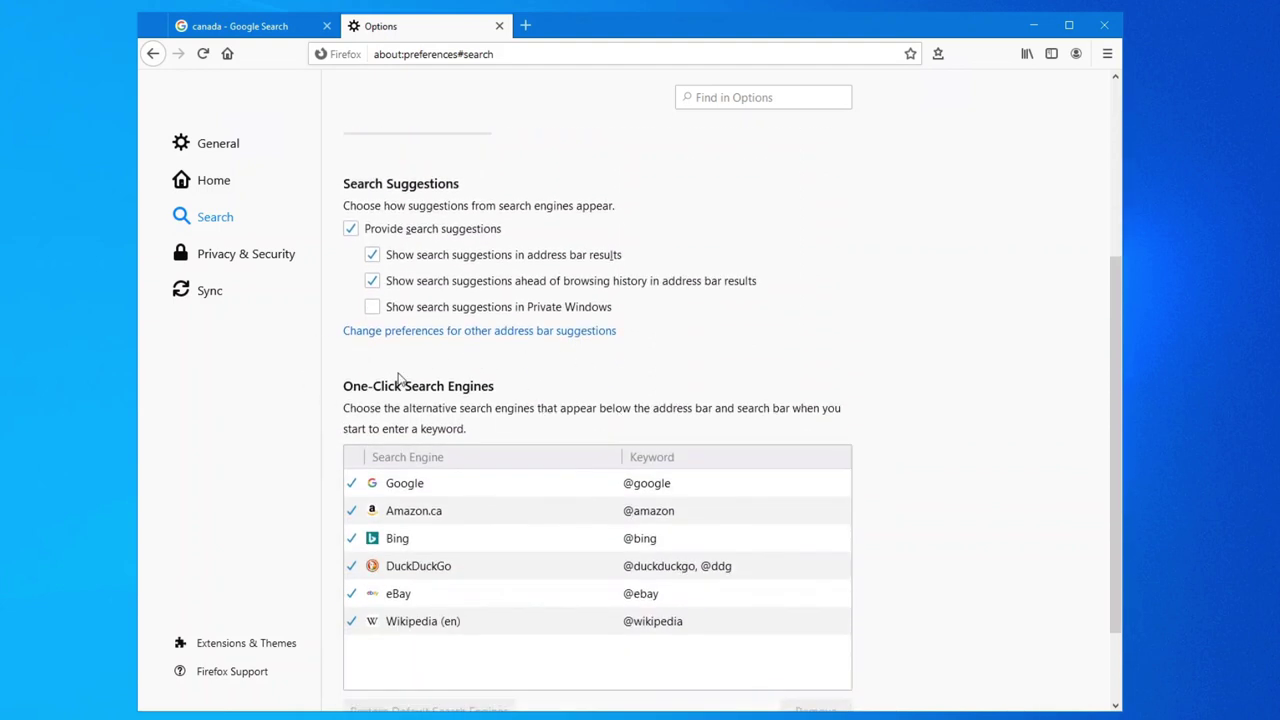
{"action": "scroll", "coordinate": [455, 397], "scroll_direction": "down", "scroll_amount": 1}
{"action": "scroll", "coordinate": [455, 397], "scroll_direction": "down", "scroll_amount": 1}
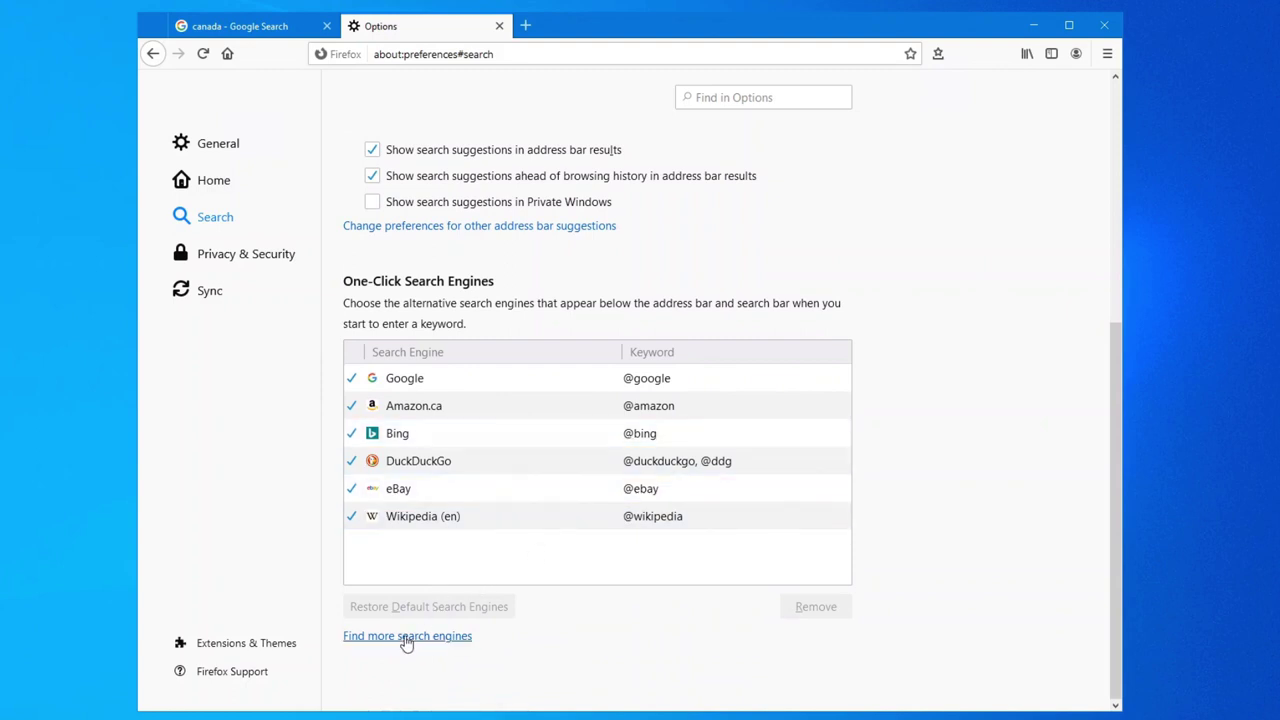
Restart Firefox onto the DuckDuckGo homepage and open the site's settings side panel.
{"action": "left_click", "coordinate": [1106, 27]}
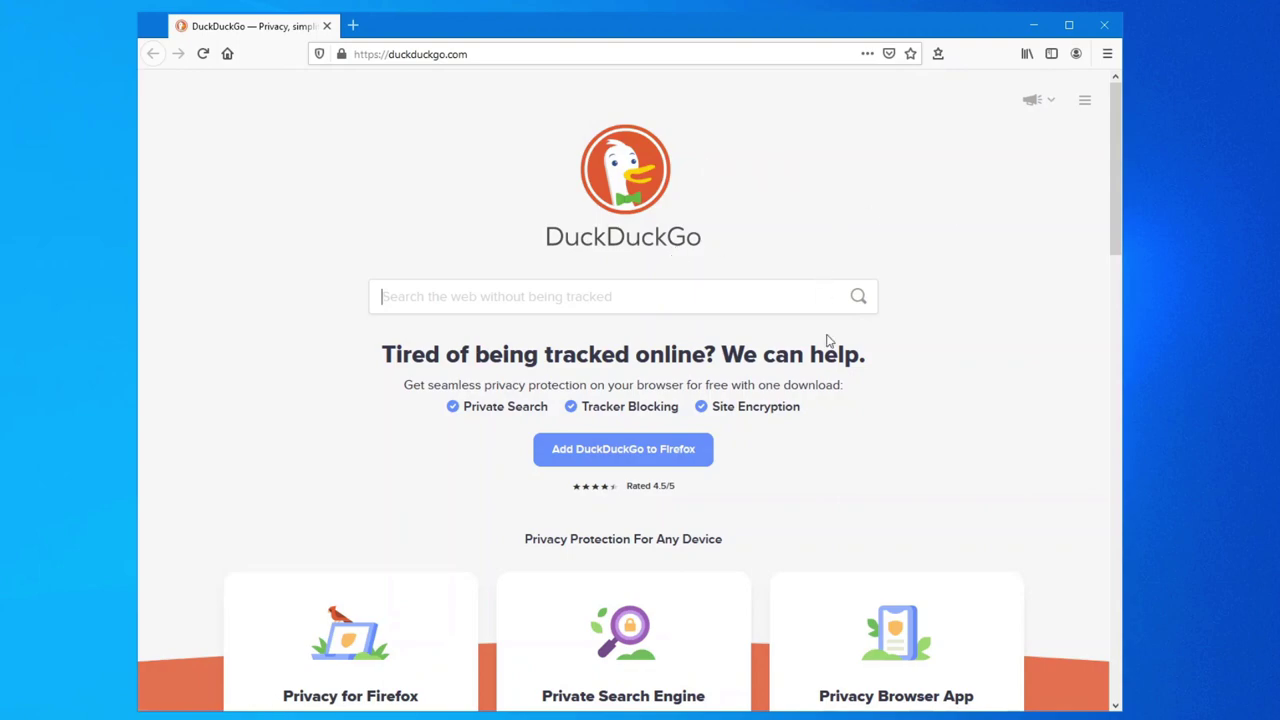
{"action": "scroll", "coordinate": [831, 371], "scroll_direction": "down", "scroll_amount": 5}
{"action": "scroll", "coordinate": [842, 418], "scroll_direction": "down", "scroll_amount": 15}
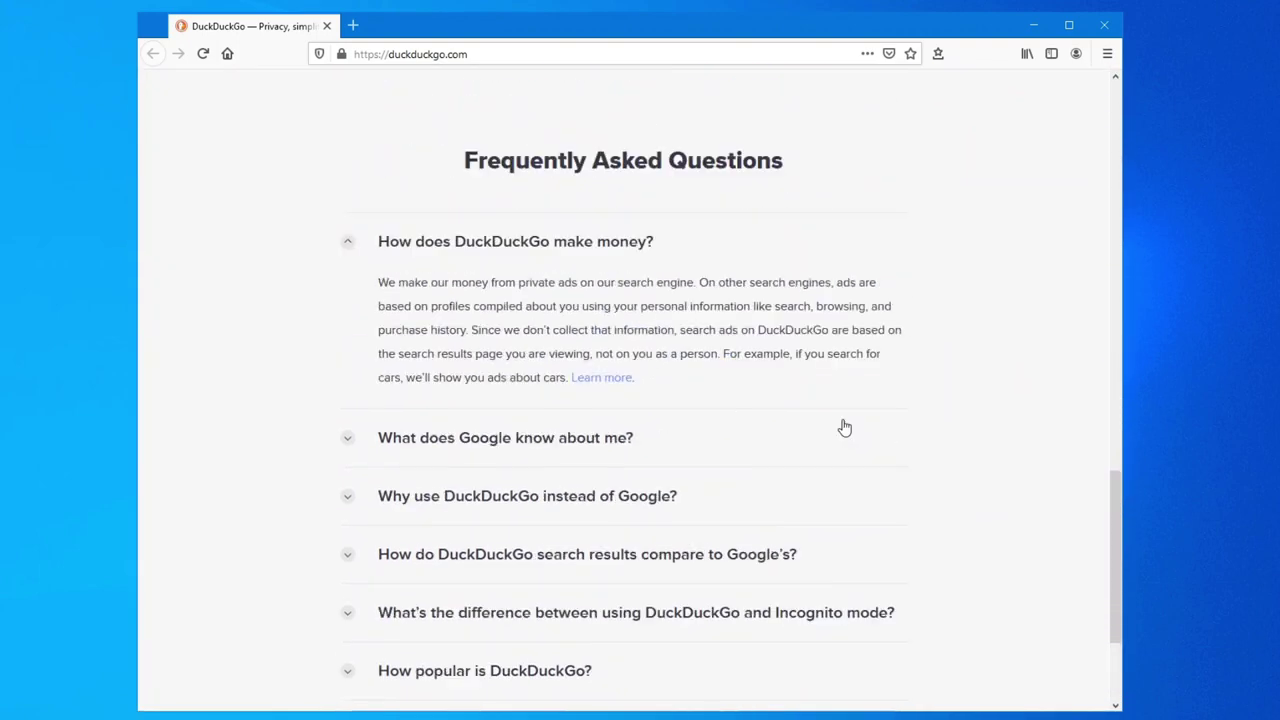
{"action": "scroll", "coordinate": [842, 425], "scroll_direction": "up", "scroll_amount": 20}
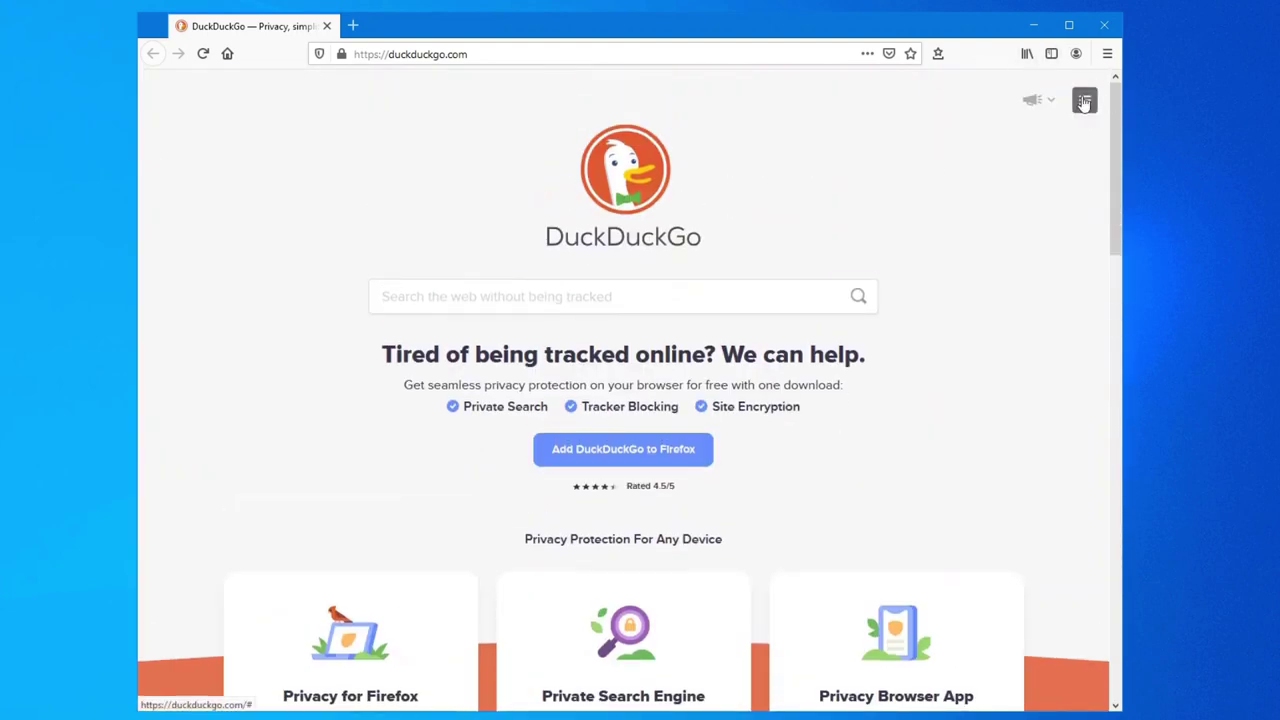
{"action": "left_click", "coordinate": [1084, 103]}
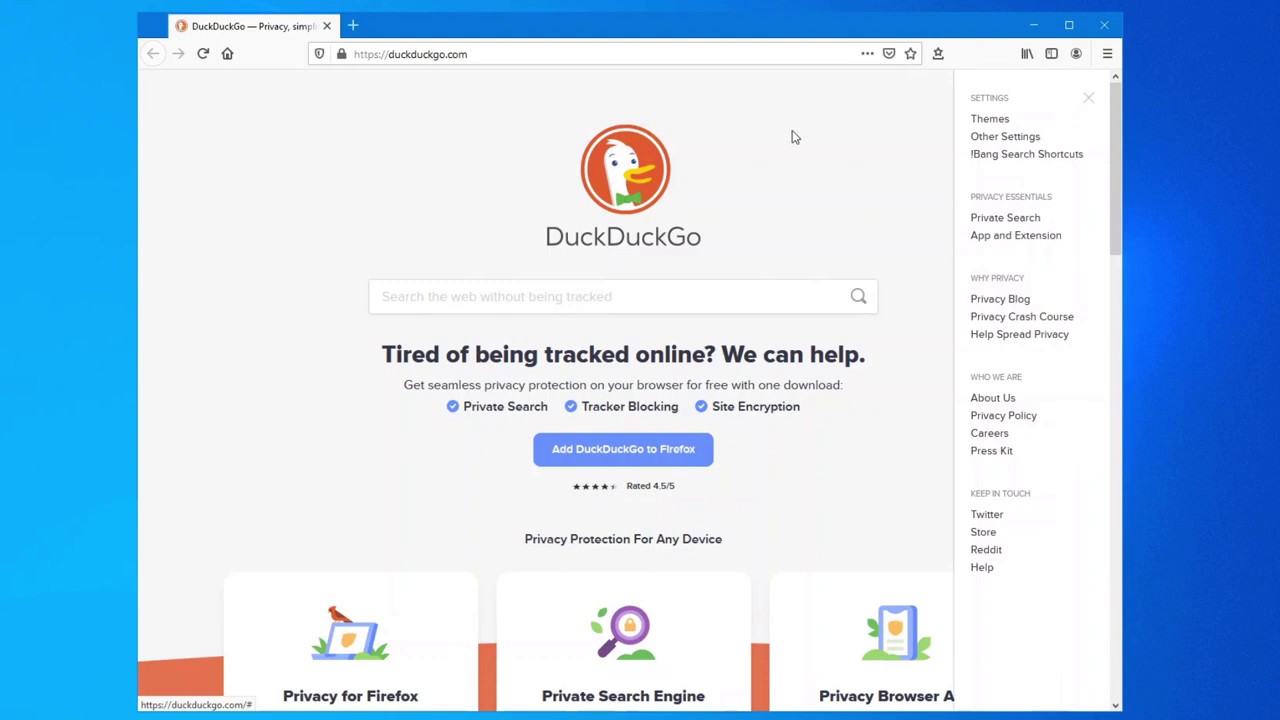
{"action": "left_click", "coordinate": [1090, 98]}
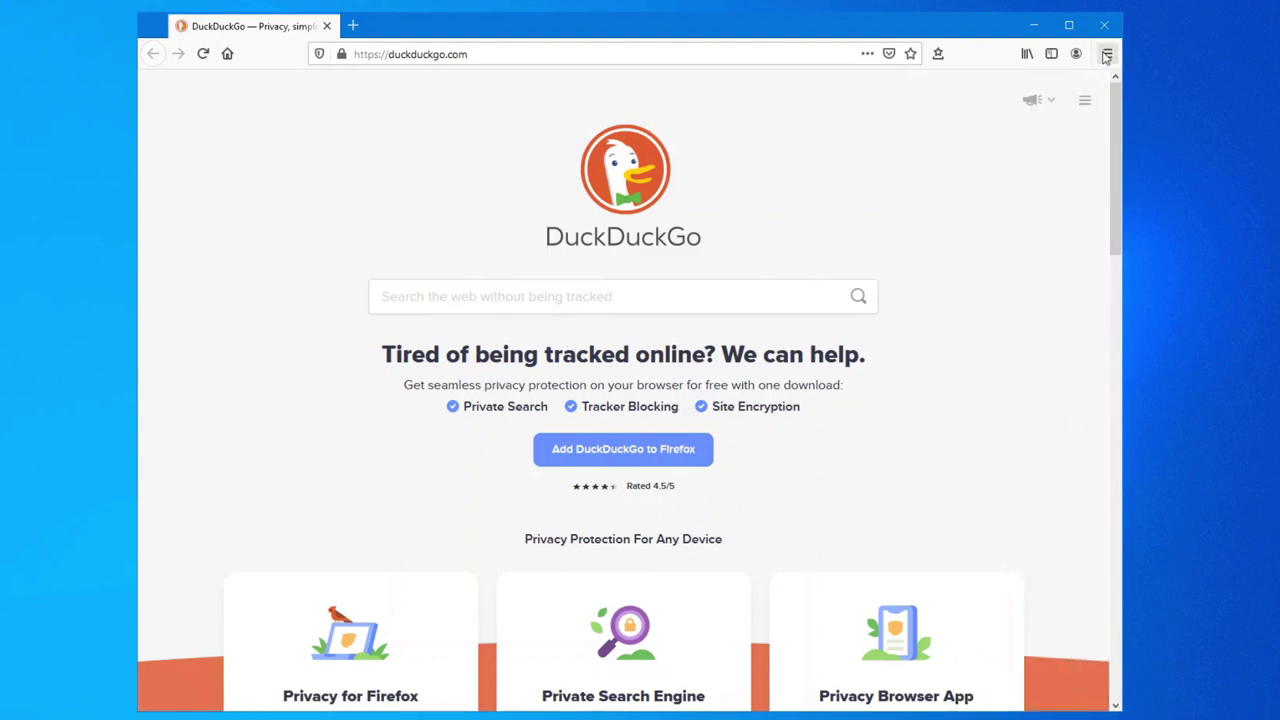
{"action": "left_click", "coordinate": [1084, 100]}
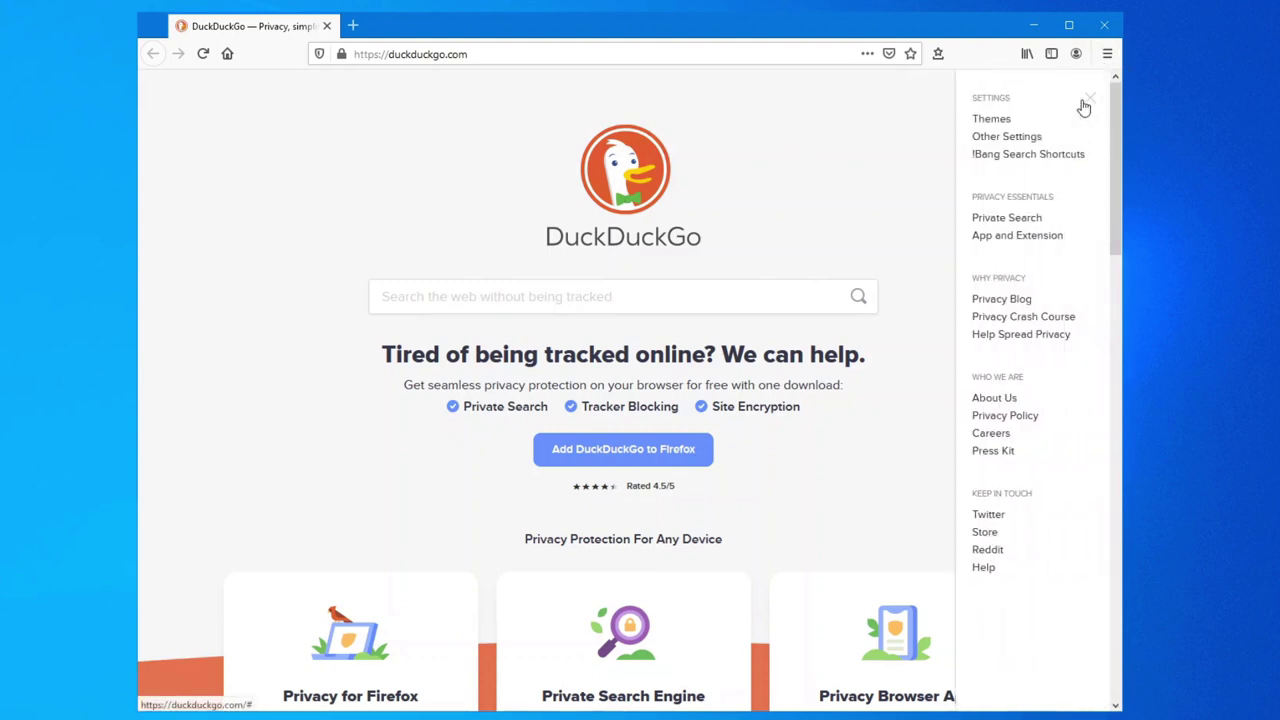
Go to DuckDuckGo's full settings page and set the search region to Canada (en).
{"action": "left_click", "coordinate": [1005, 137]}
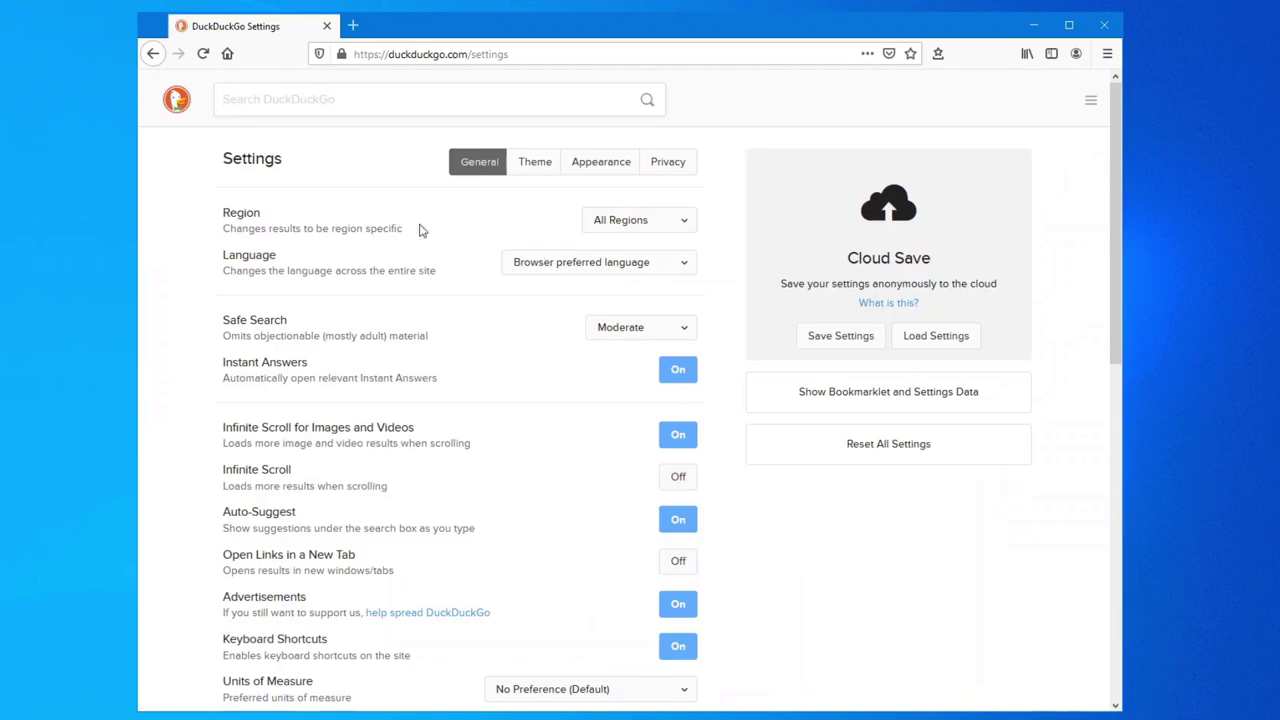
{"action": "left_click", "coordinate": [610, 226]}
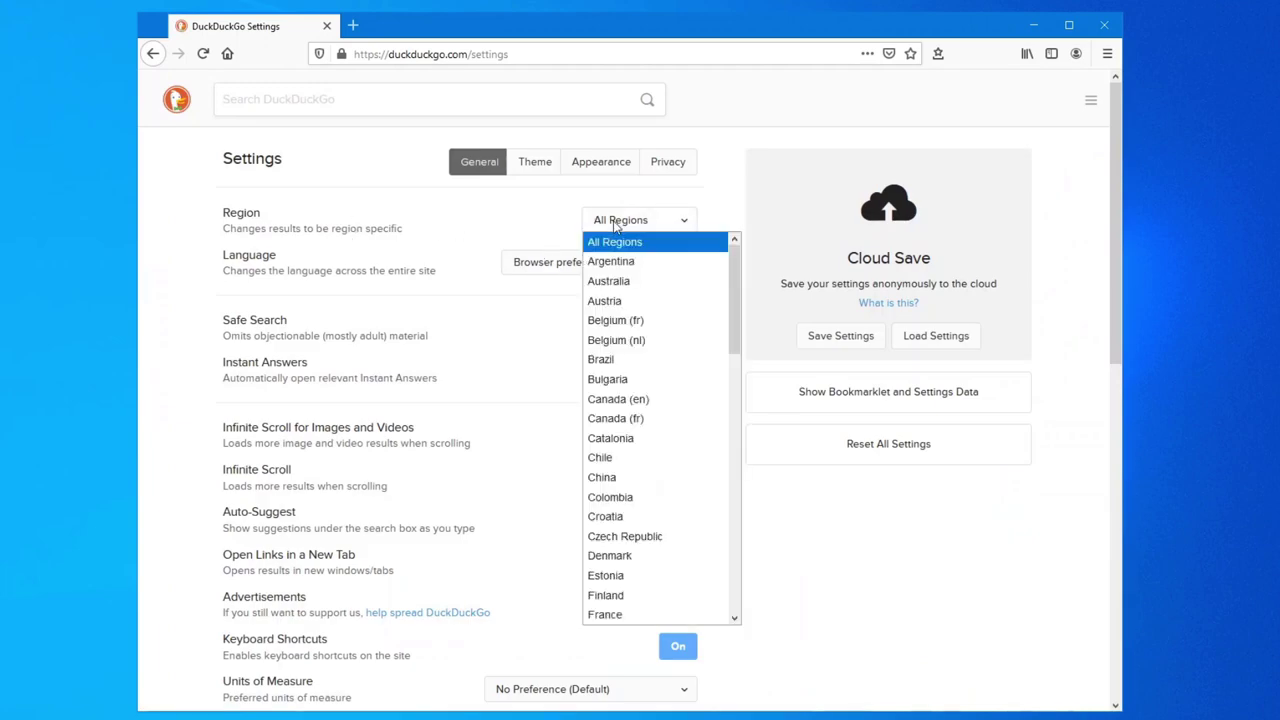
{"action": "left_click", "coordinate": [615, 403]}
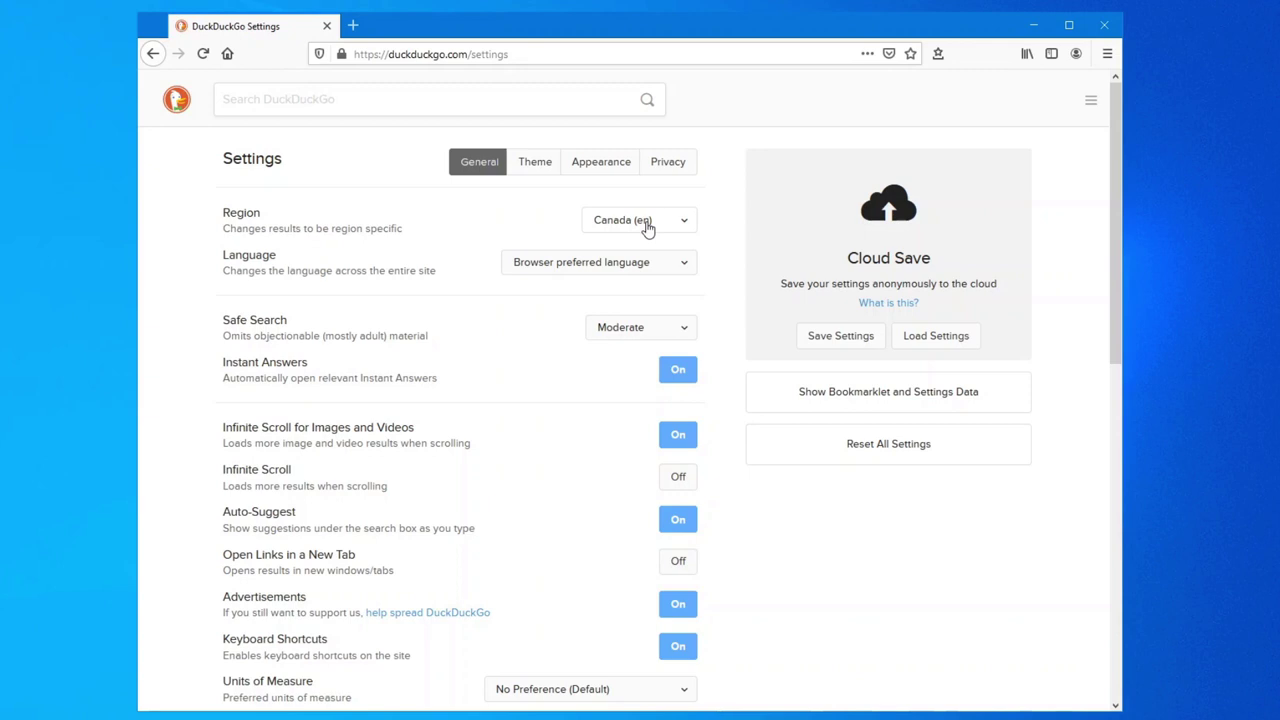
{"action": "scroll", "coordinate": [656, 295], "scroll_direction": "down", "scroll_amount": 3}
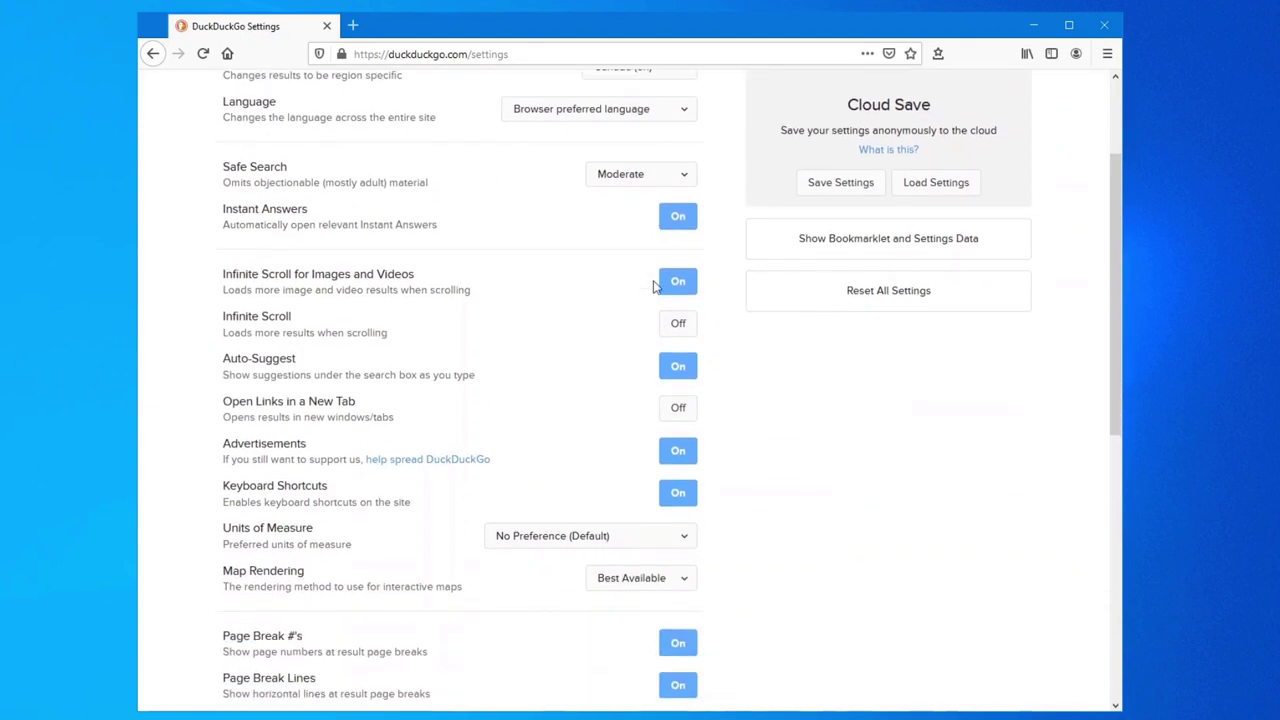
Set DuckDuckGo's Units of Measure to Metric.
{"action": "scroll", "coordinate": [656, 288], "scroll_direction": "down", "scroll_amount": 2}
{"action": "left_click", "coordinate": [545, 455]}
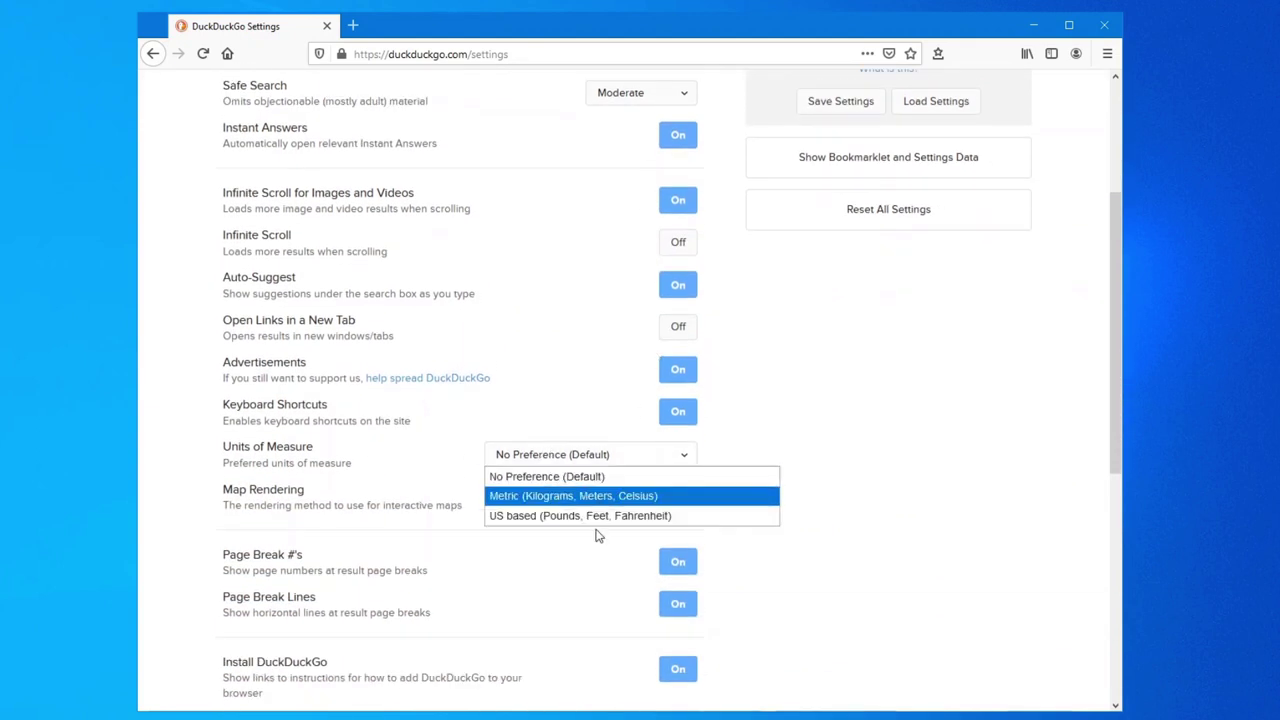
{"action": "left_click", "coordinate": [597, 497]}
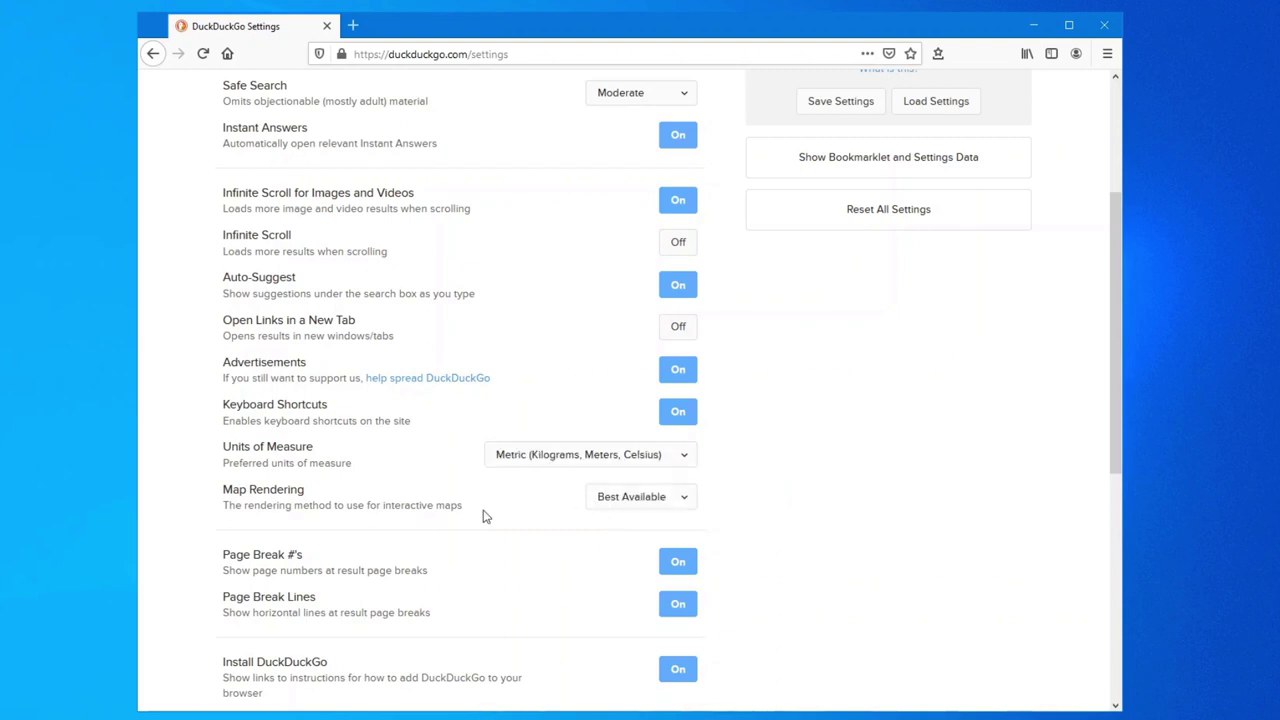
{"action": "scroll", "coordinate": [480, 489], "scroll_direction": "down", "scroll_amount": 5}
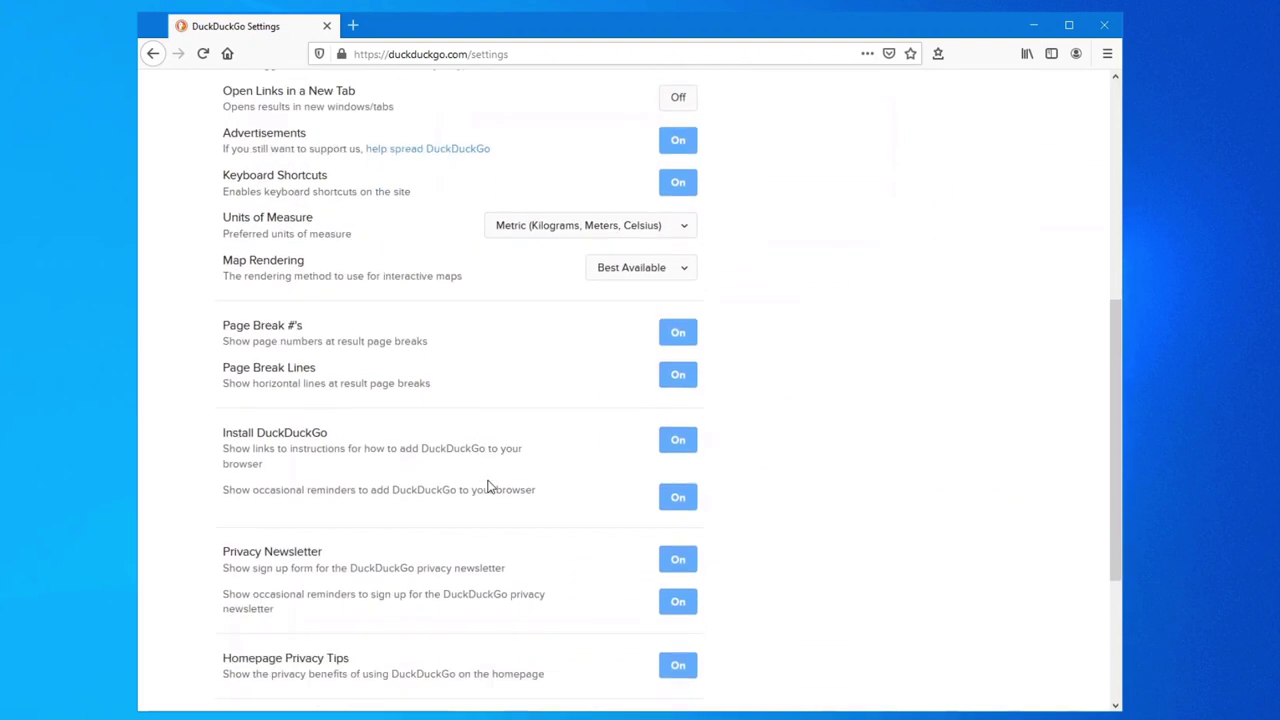
{"action": "scroll", "coordinate": [490, 486], "scroll_direction": "down", "scroll_amount": 3}
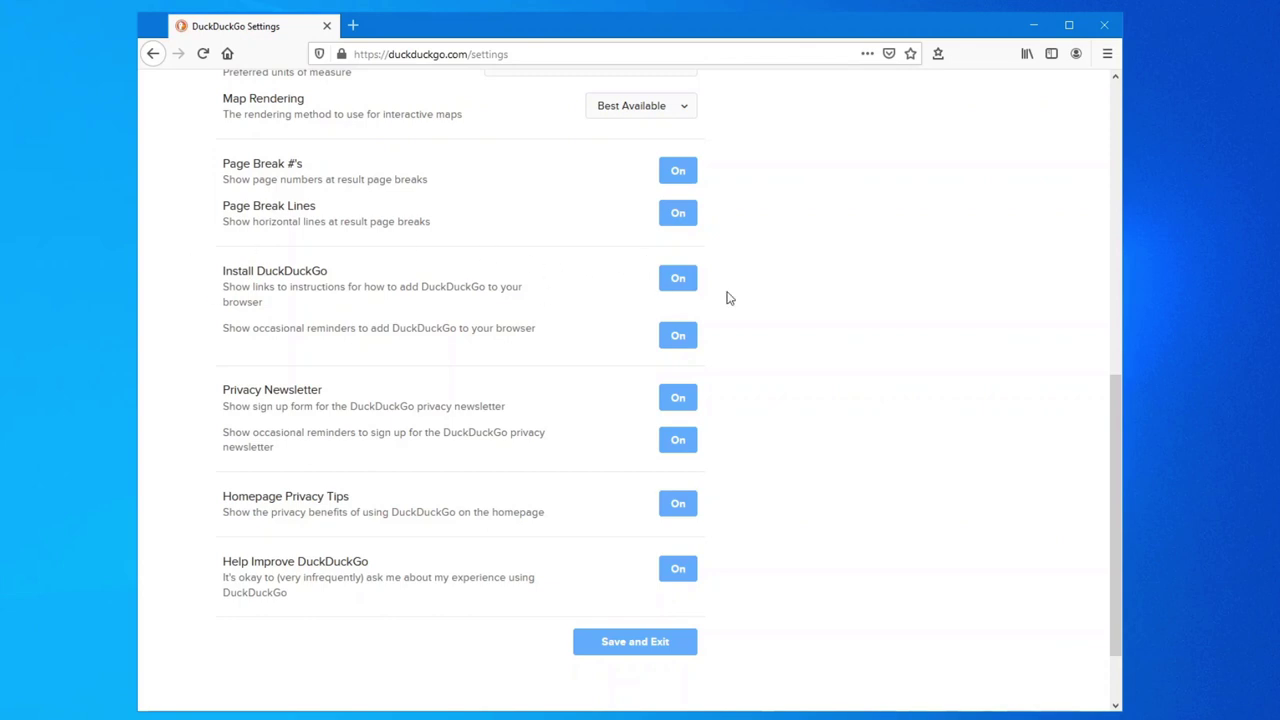
Turn off the install, newsletter, Privacy Tips and Help Improve prompts, and save the settings.
{"action": "left_click", "coordinate": [686, 281]}
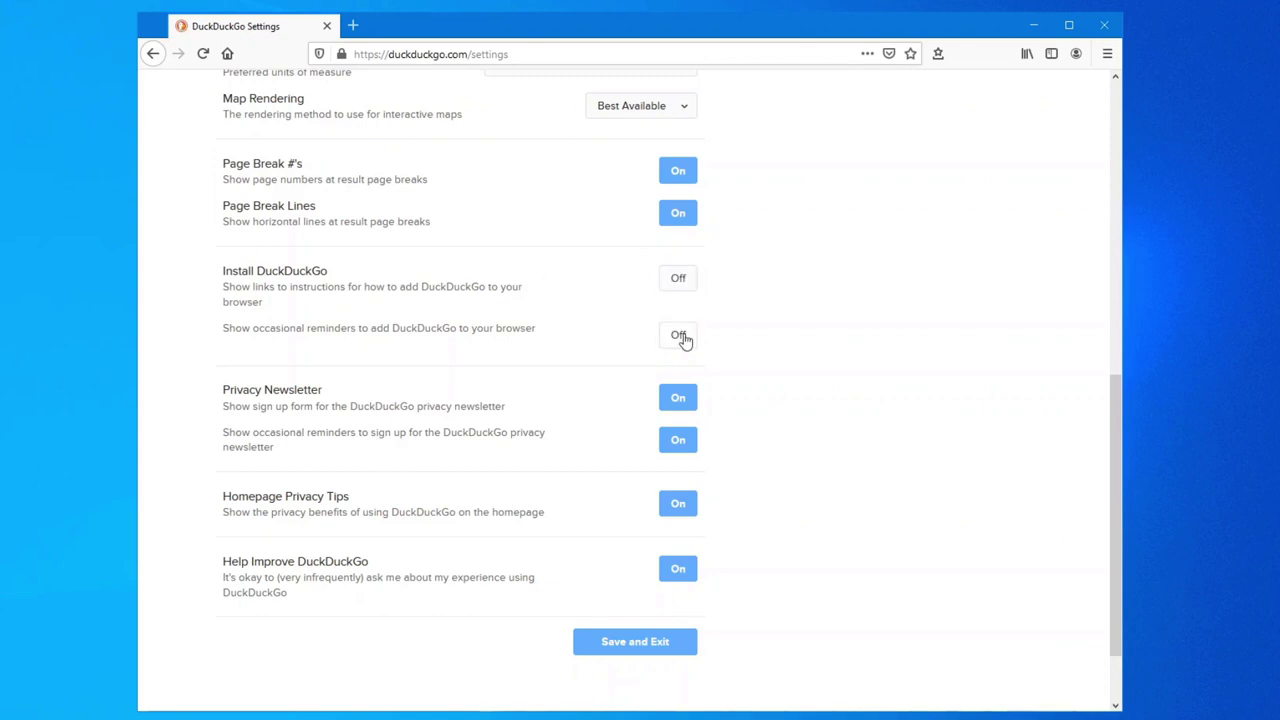
{"action": "left_click", "coordinate": [677, 398]}
{"action": "left_click", "coordinate": [678, 443]}
{"action": "left_click", "coordinate": [684, 505]}
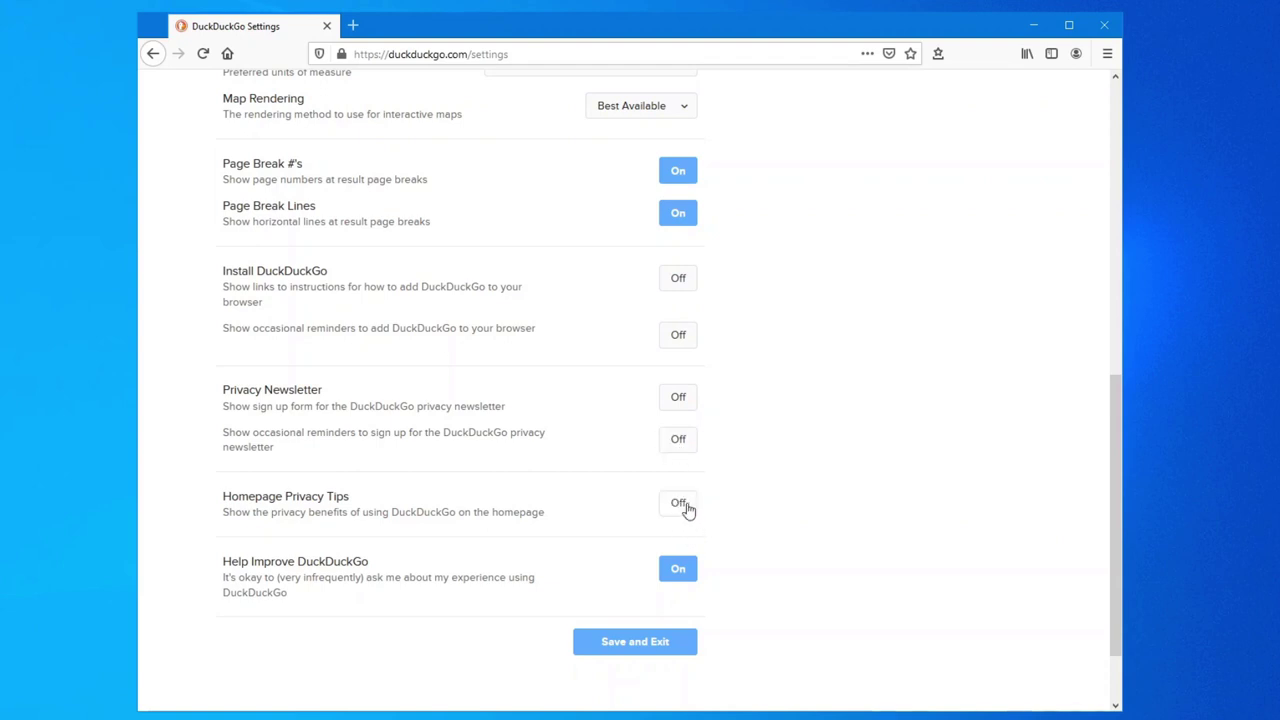
{"action": "left_click", "coordinate": [678, 572]}
{"action": "left_click", "coordinate": [644, 643]}
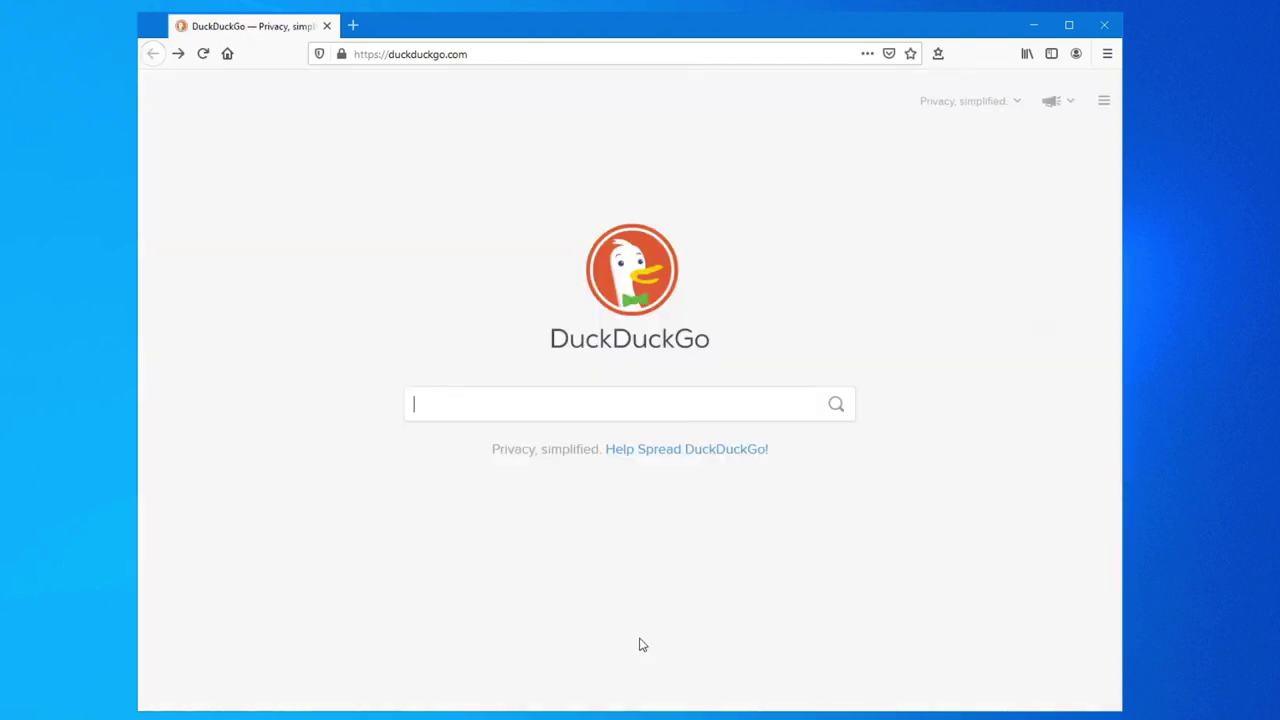
{"action": "left_click", "coordinate": [1105, 102]}
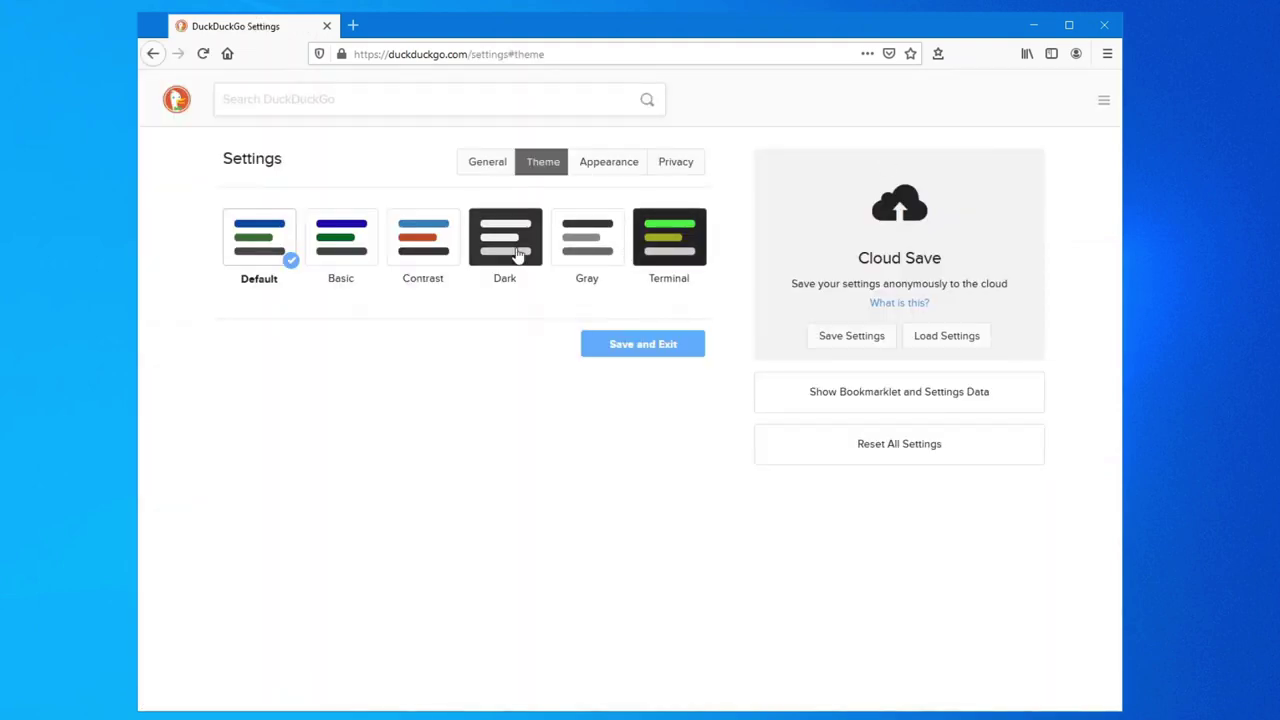
Apply and save DuckDuckGo's Dark theme, then close Firefox.
{"action": "left_click", "coordinate": [504, 240]}
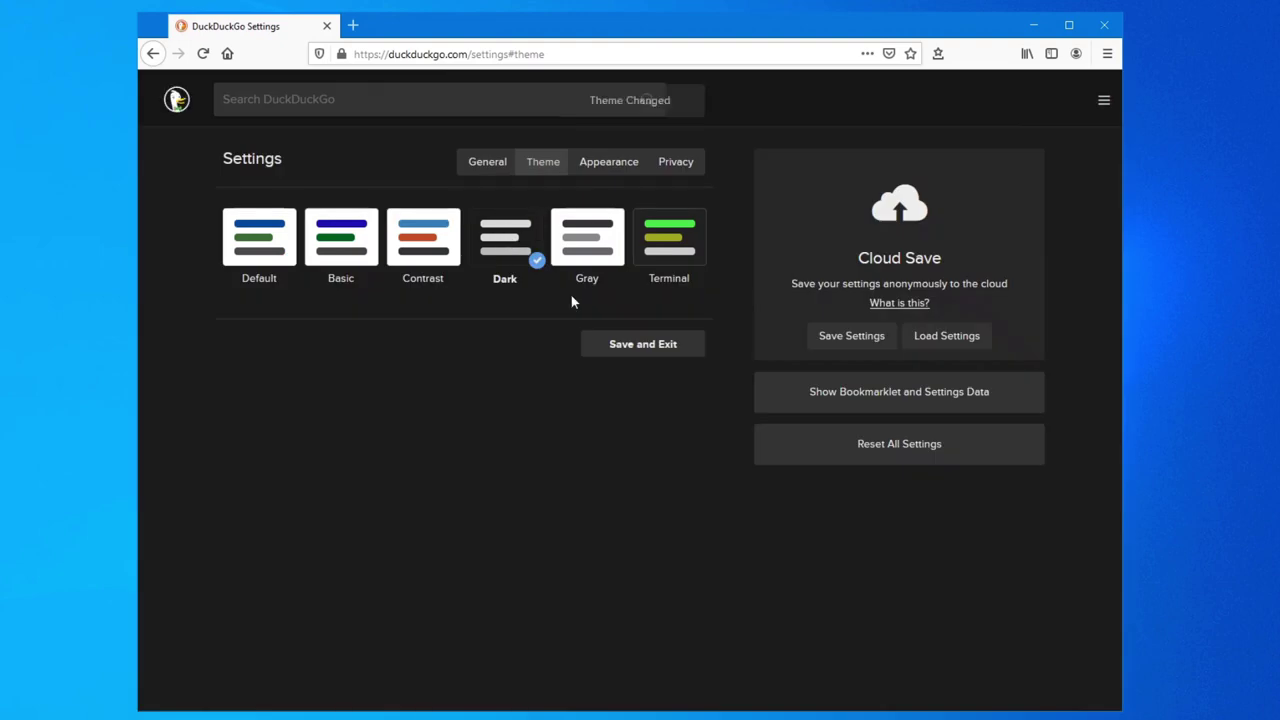
{"action": "left_click", "coordinate": [652, 343]}
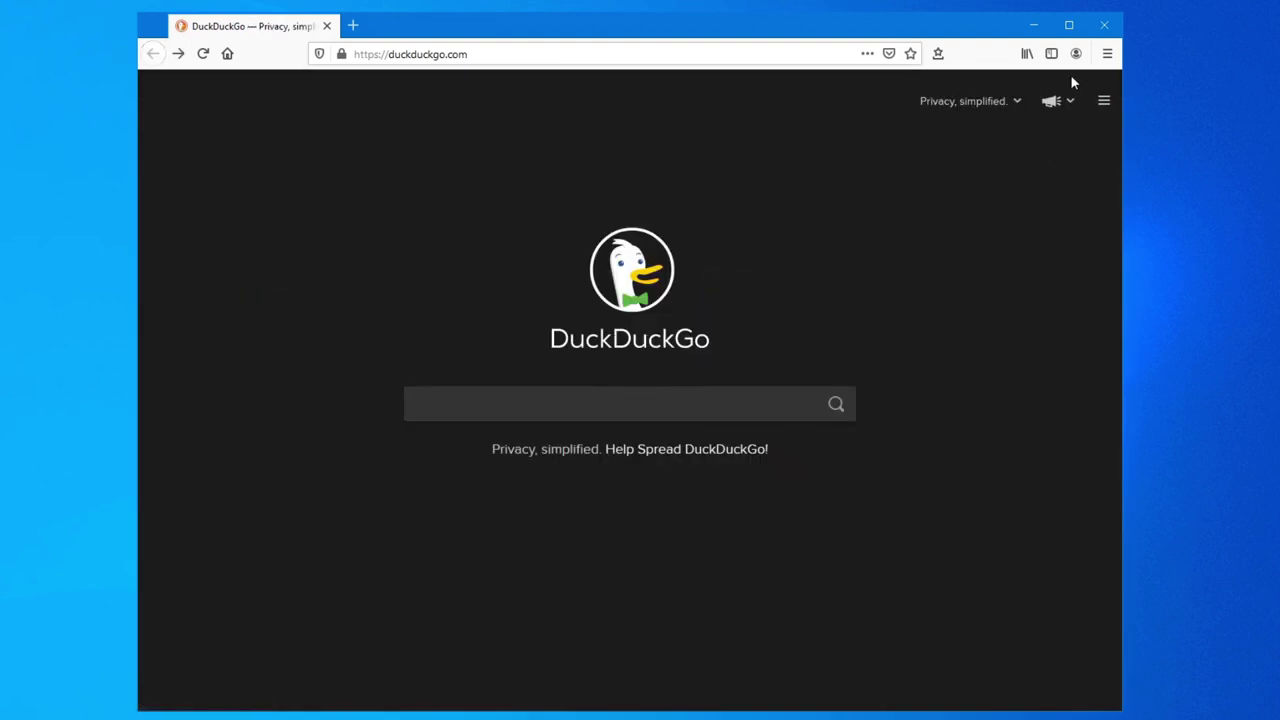
{"action": "left_click", "coordinate": [1102, 30]}
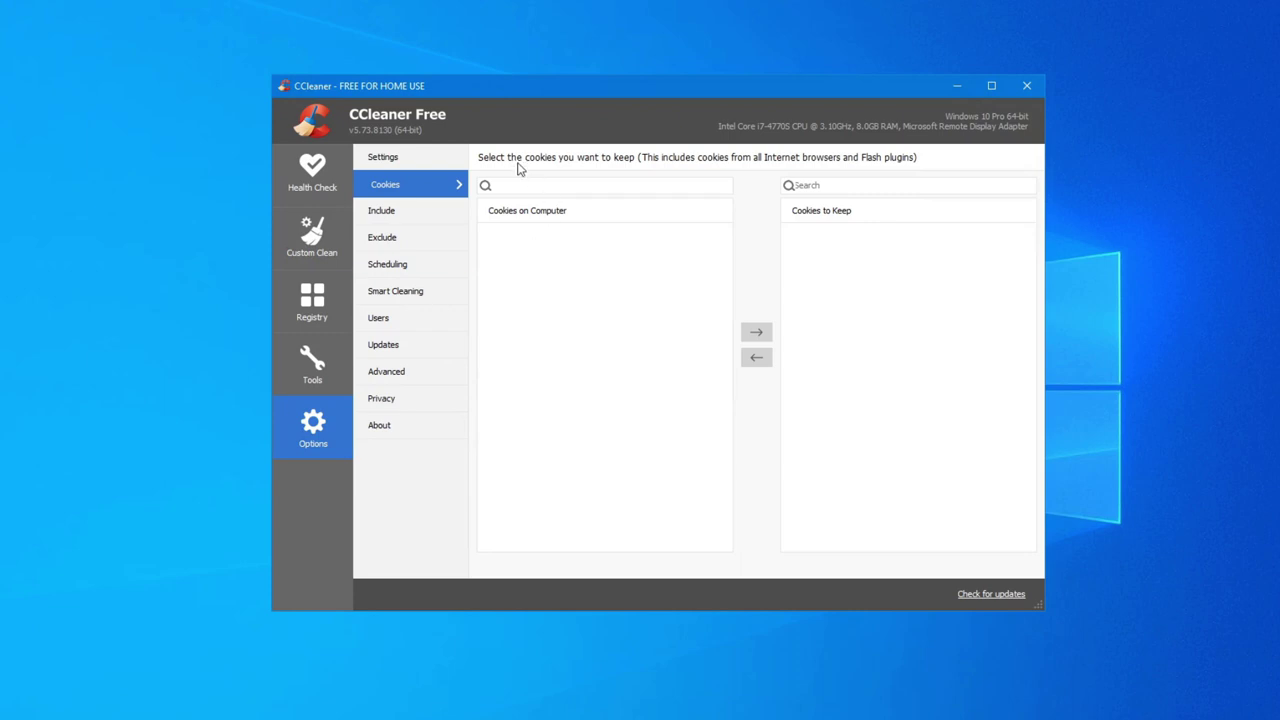
Move the duckduckgo.com cookie into CCleaner's Cookies to Keep list.
{"action": "left_click", "coordinate": [313, 365]}
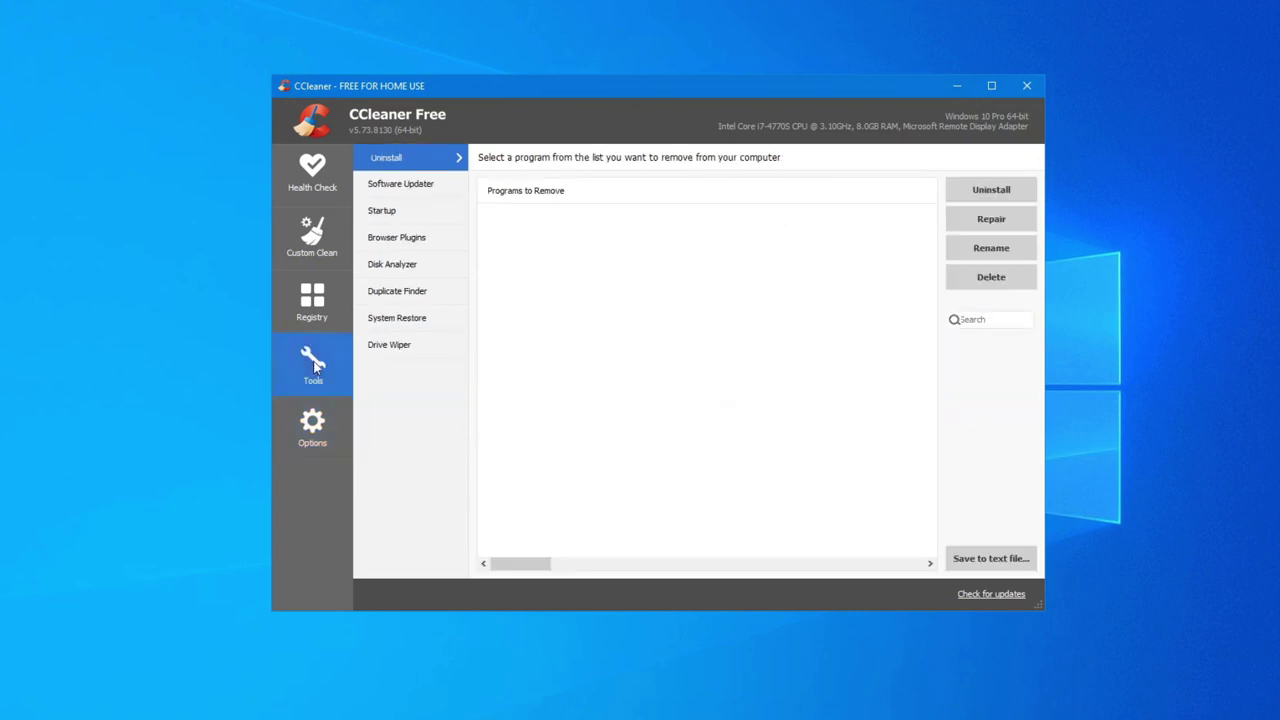
{"action": "left_click", "coordinate": [313, 428]}
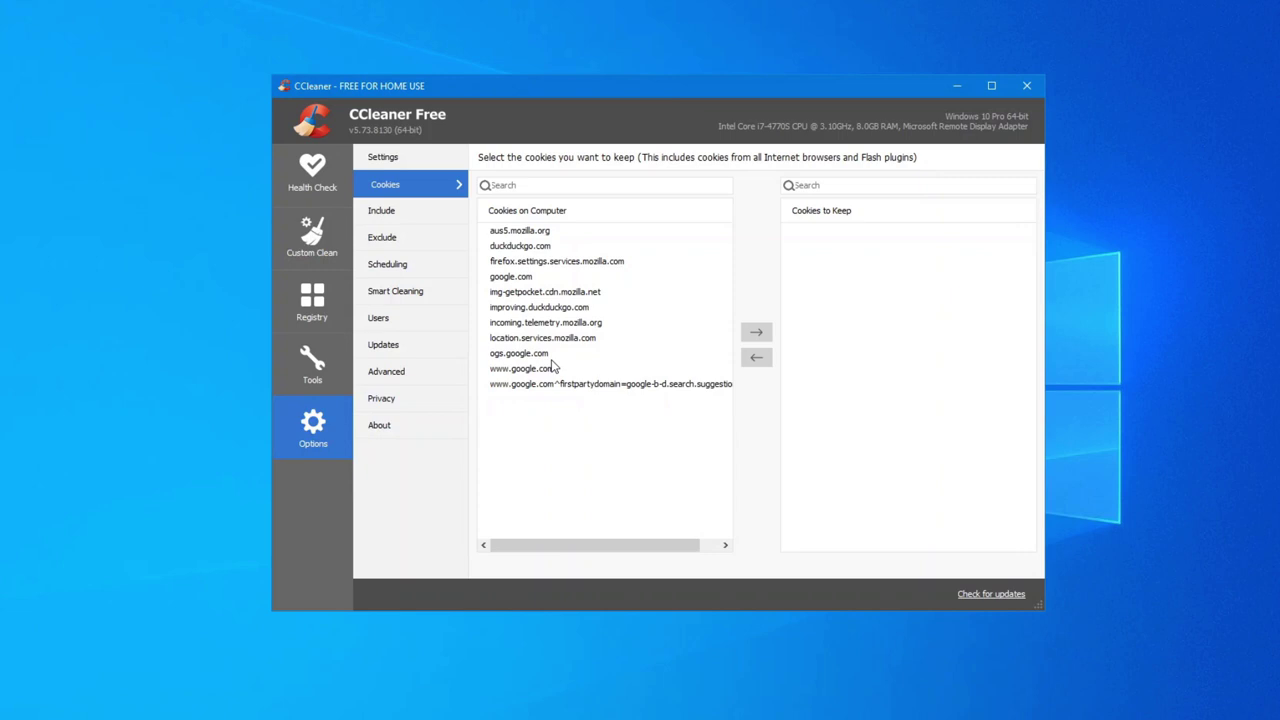
{"action": "left_click", "coordinate": [543, 247]}
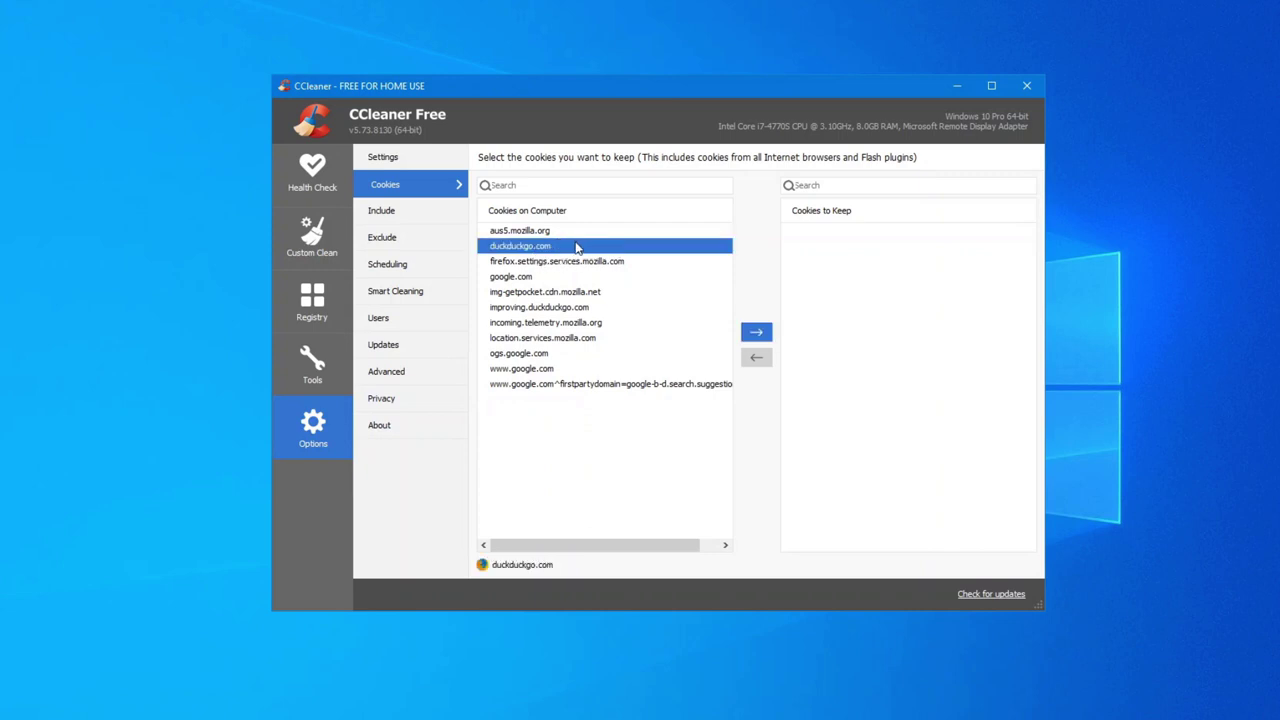
{"action": "left_click", "coordinate": [756, 333]}
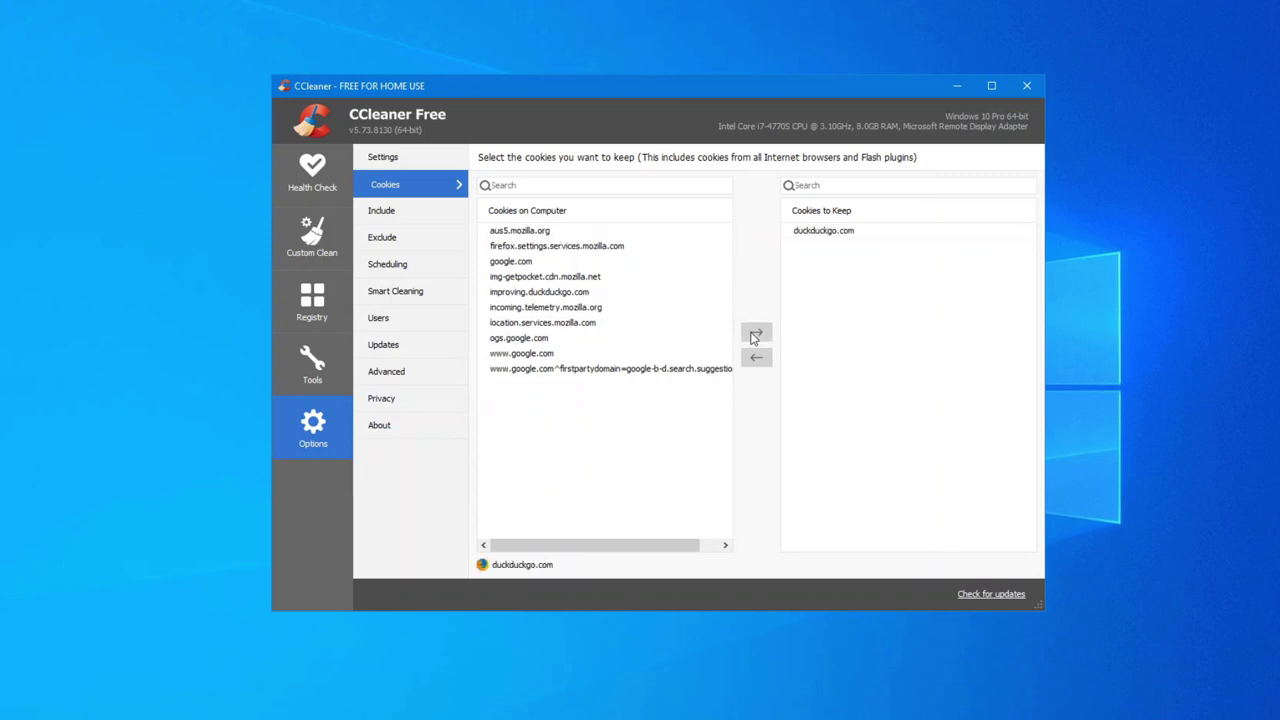
{"action": "left_click", "coordinate": [325, 238]}
Run the custom clean to completion and return to CCleaner's Cookies options.
{"action": "left_click", "coordinate": [980, 560]}
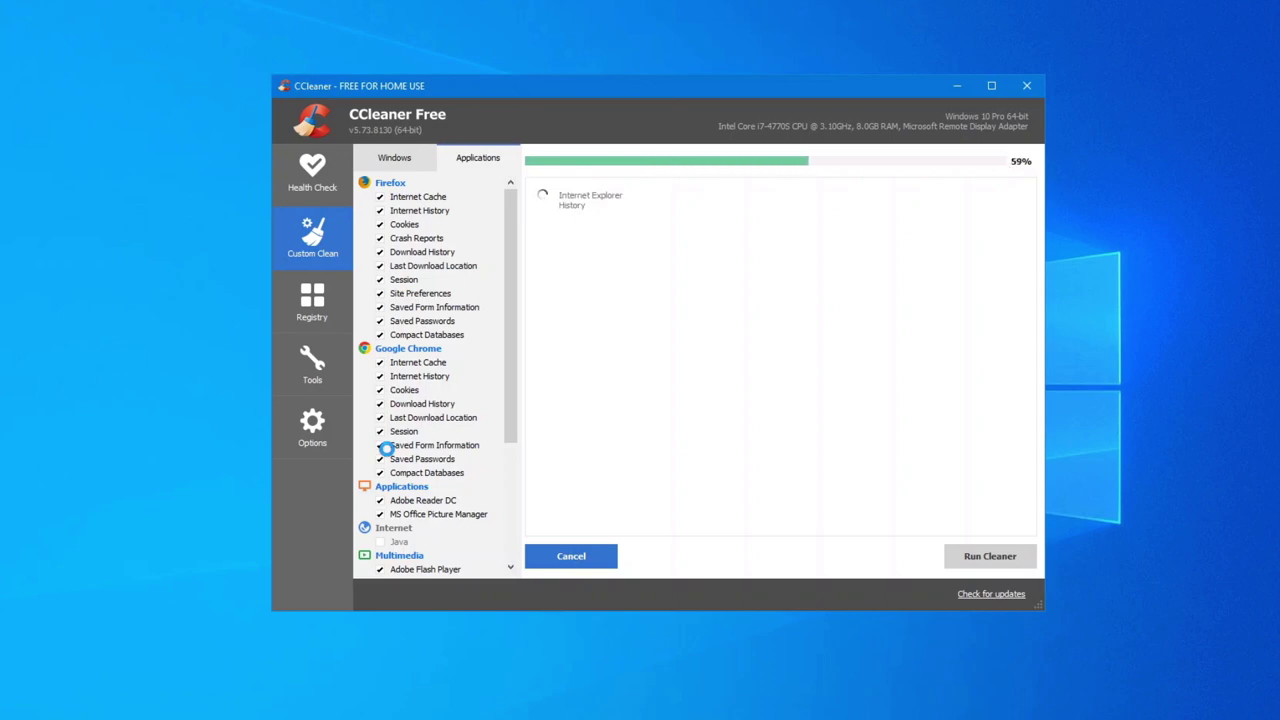
{"action": "left_click", "coordinate": [312, 425]}
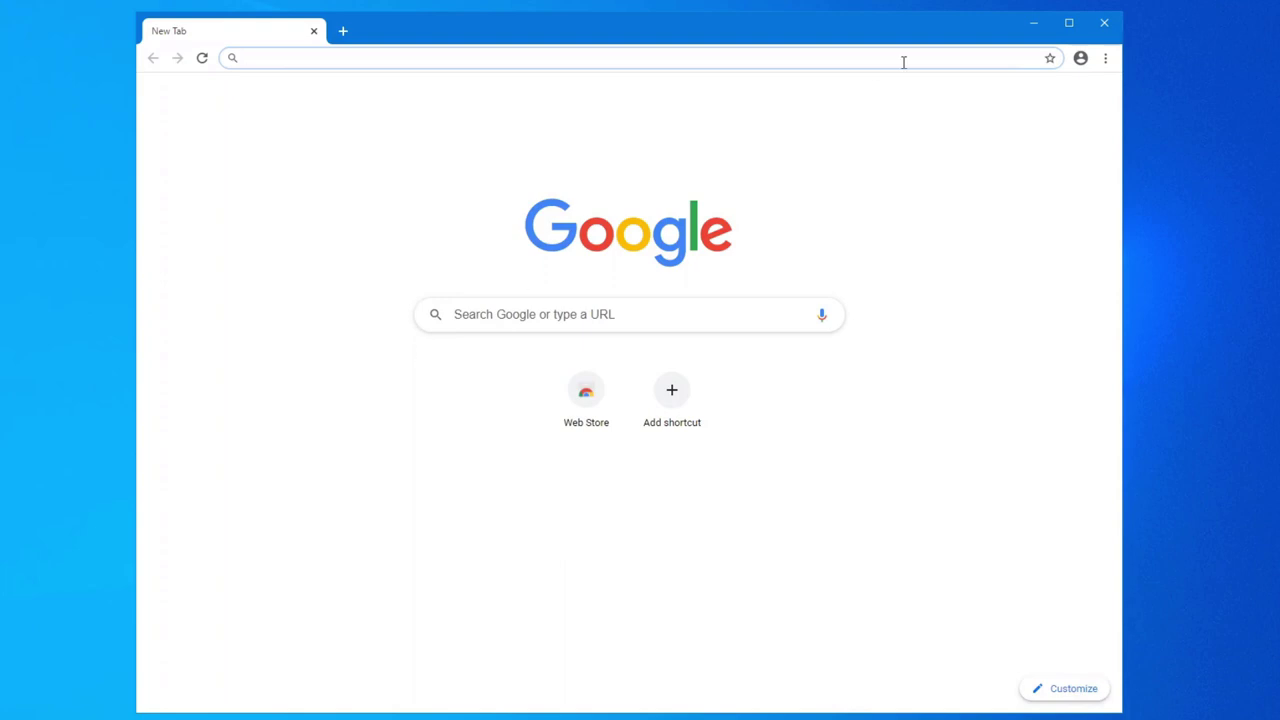
{"action": "left_click", "coordinate": [1106, 60]}
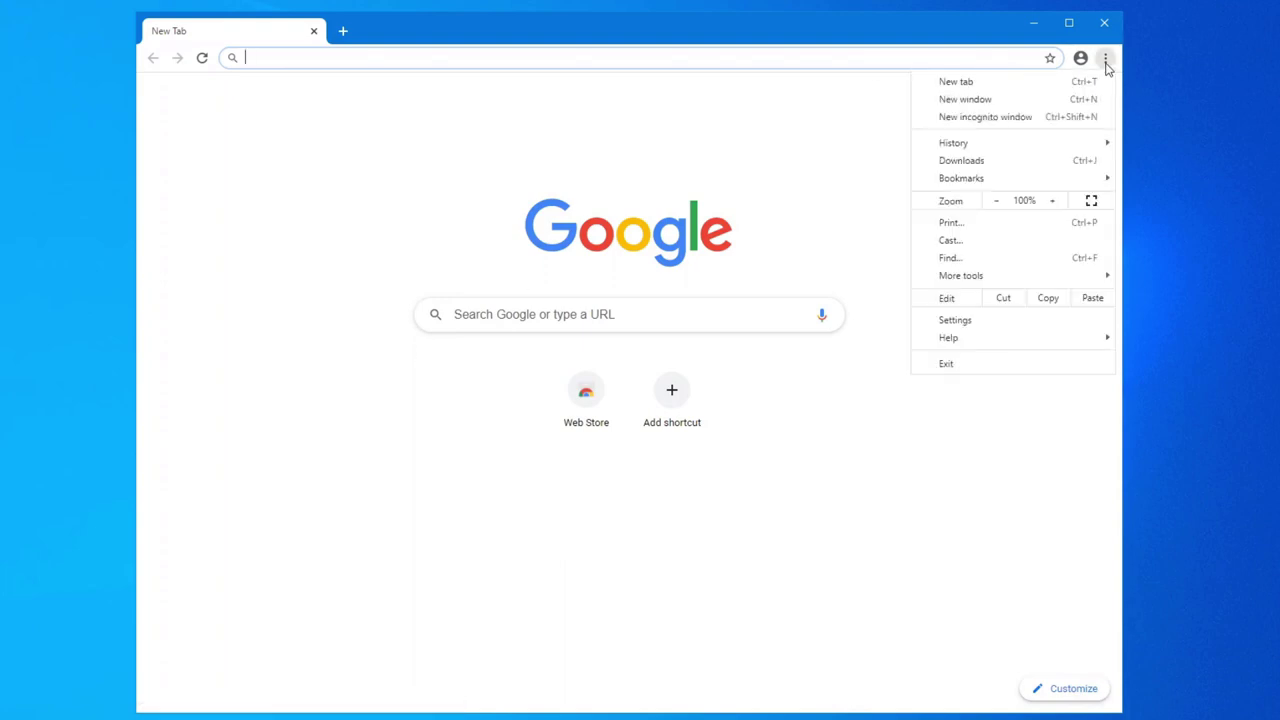
{"action": "left_click", "coordinate": [956, 320]}
{"action": "scroll", "coordinate": [966, 366], "scroll_direction": "down", "scroll_amount": 10}
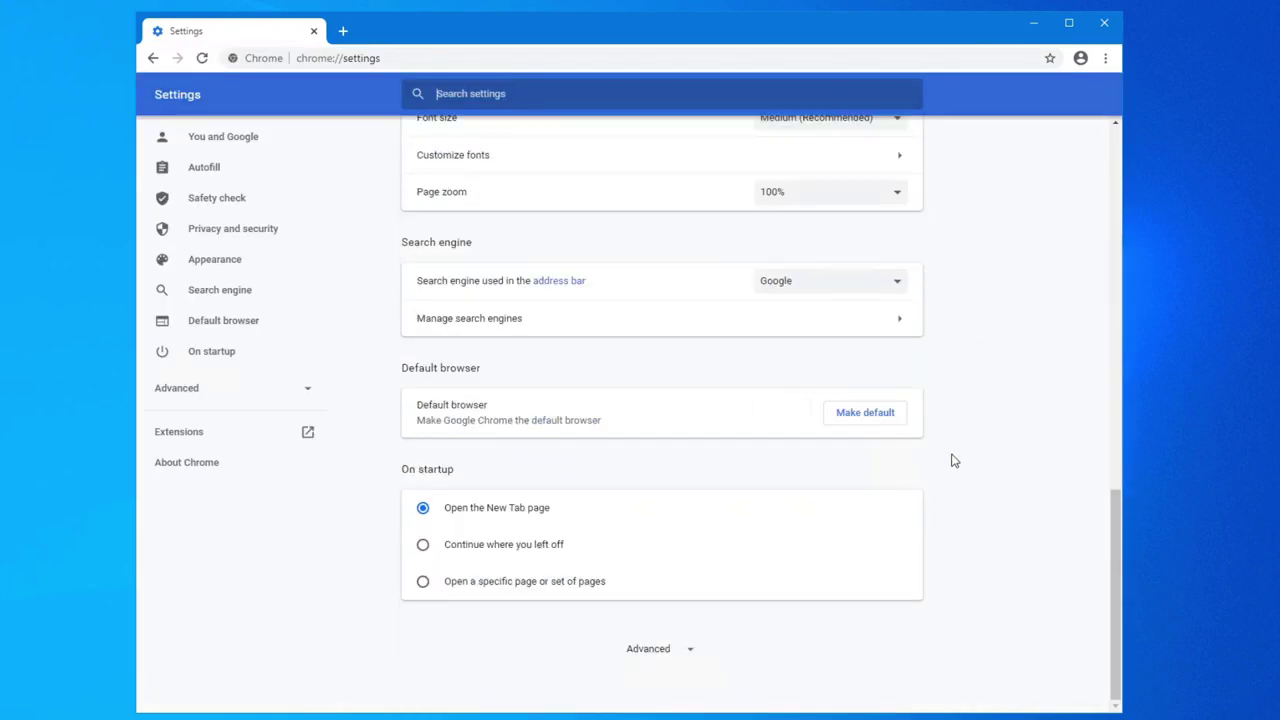
{"action": "left_click", "coordinate": [460, 582]}
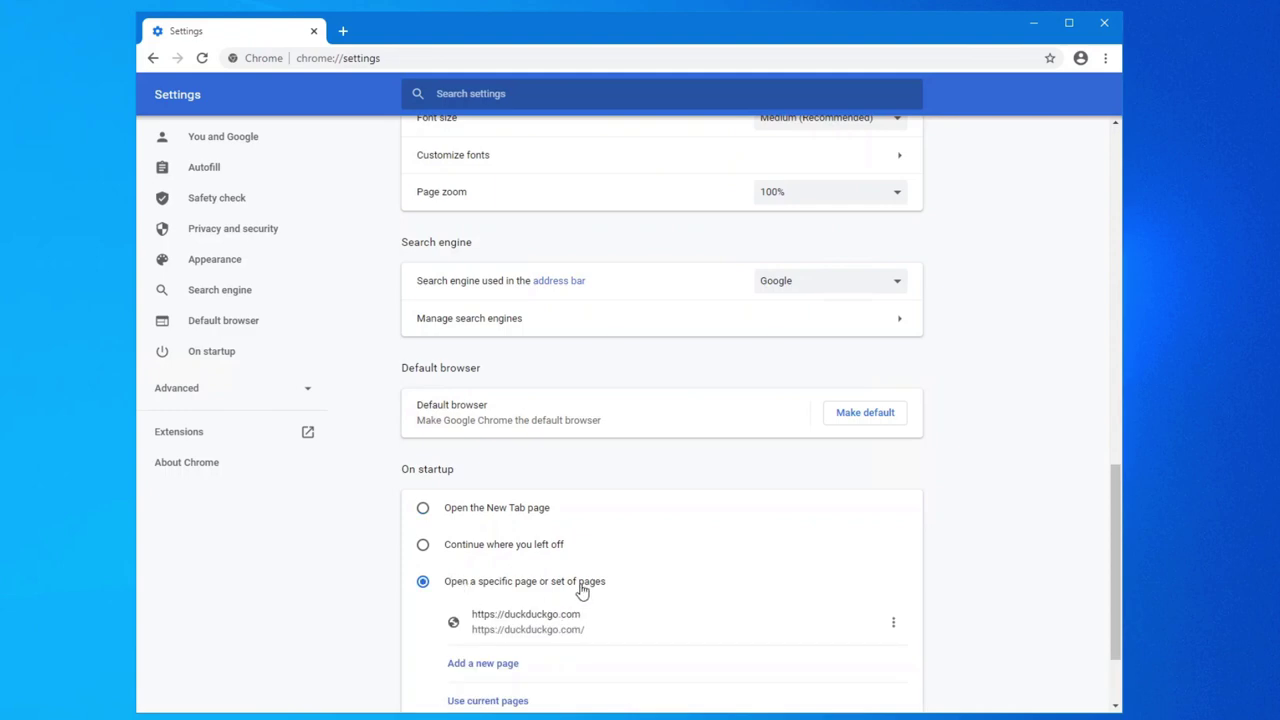
Choose DuckDuckGo as Chrome's address-bar search engine.
{"action": "scroll", "coordinate": [567, 603], "scroll_direction": "down", "scroll_amount": 1}
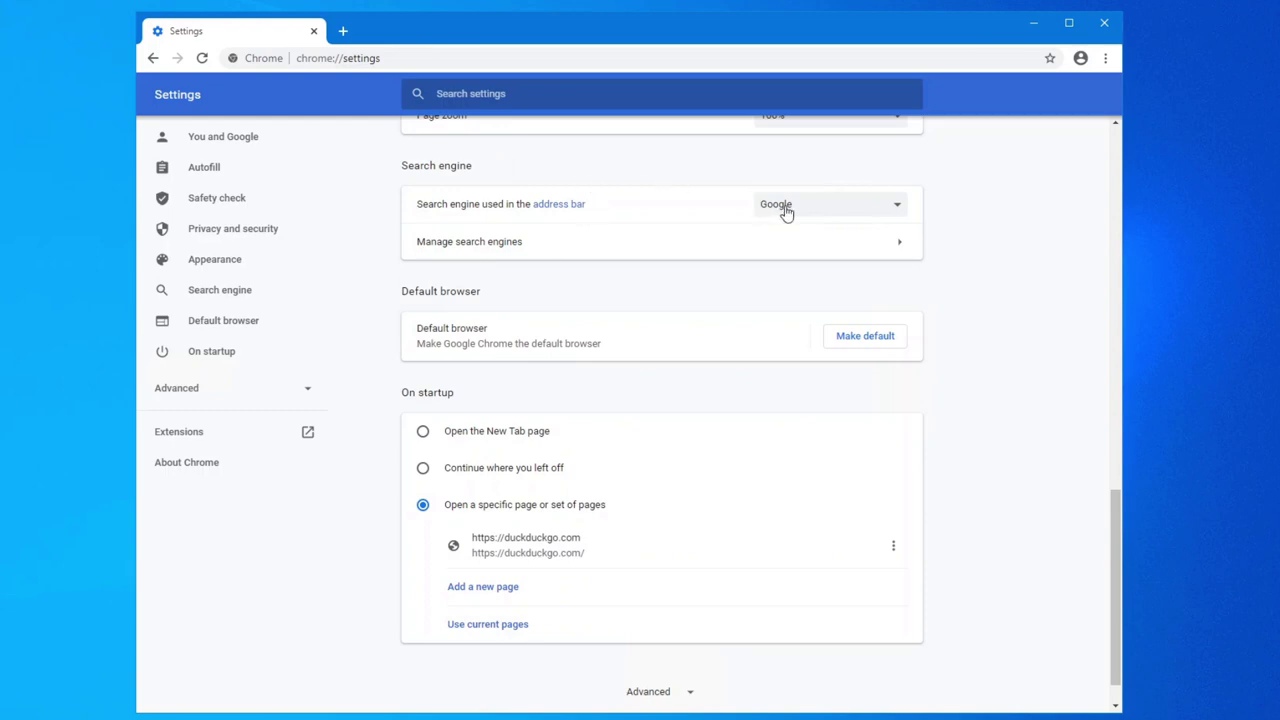
{"action": "left_click", "coordinate": [888, 212]}
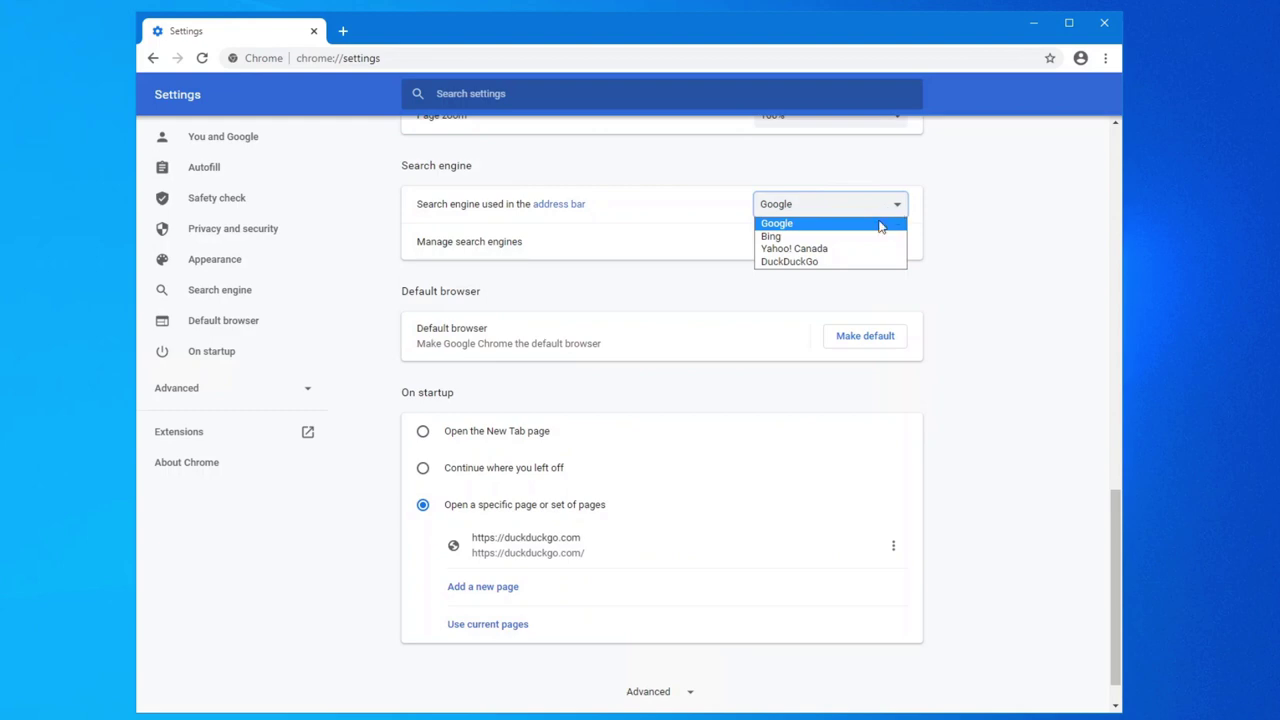
{"action": "left_click", "coordinate": [798, 262]}
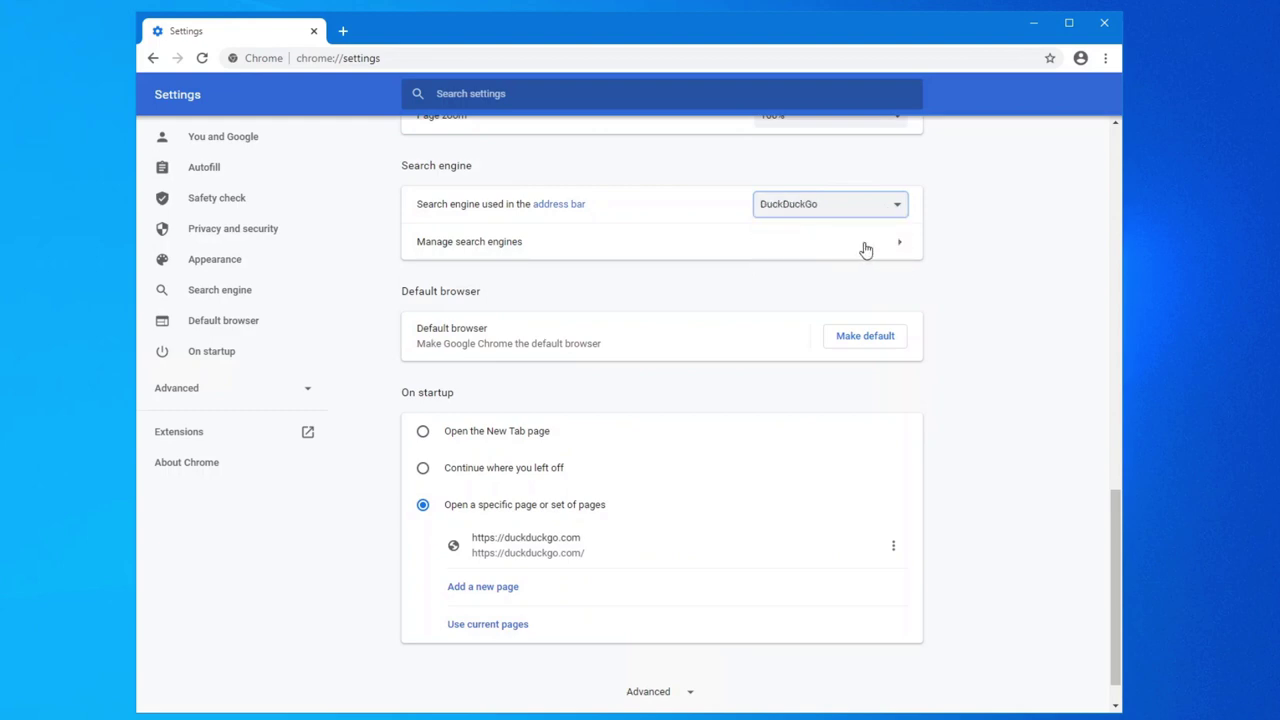
Check Chrome's search engine list, confirm a new tab shows DuckDuckGo, and close the settings tab.
{"action": "left_click", "coordinate": [489, 252]}
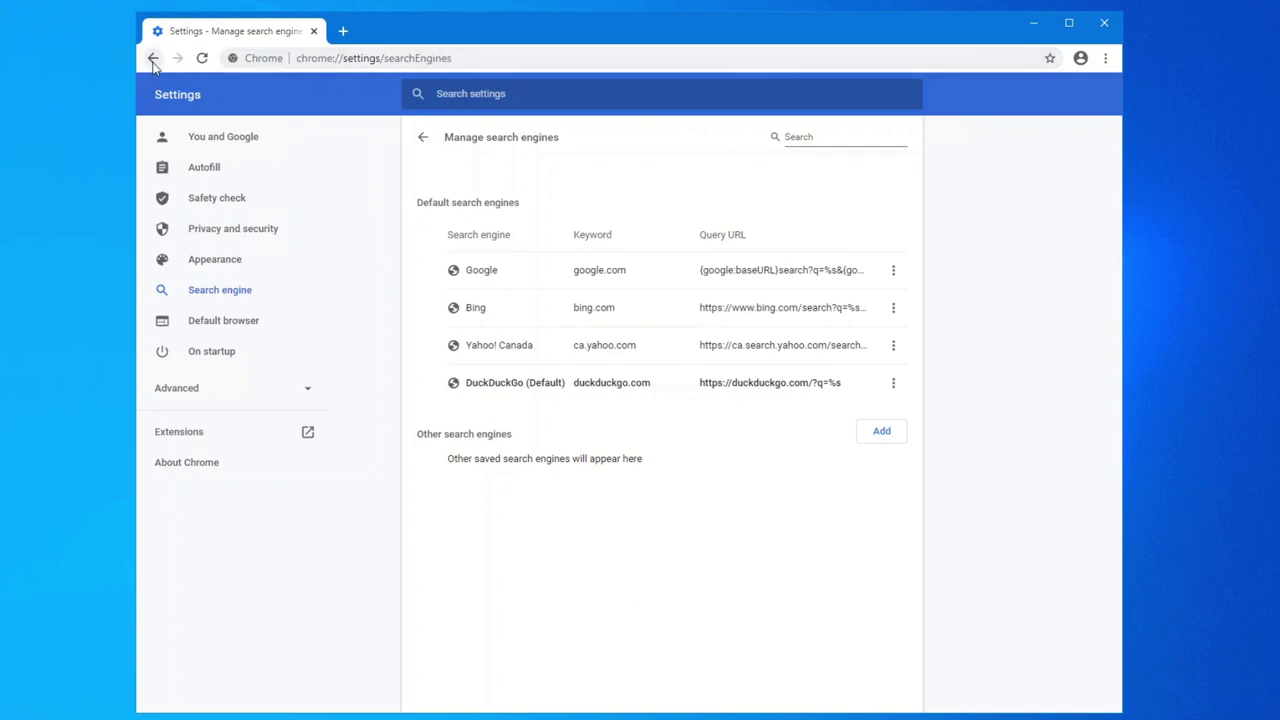
{"action": "left_click", "coordinate": [342, 31]}
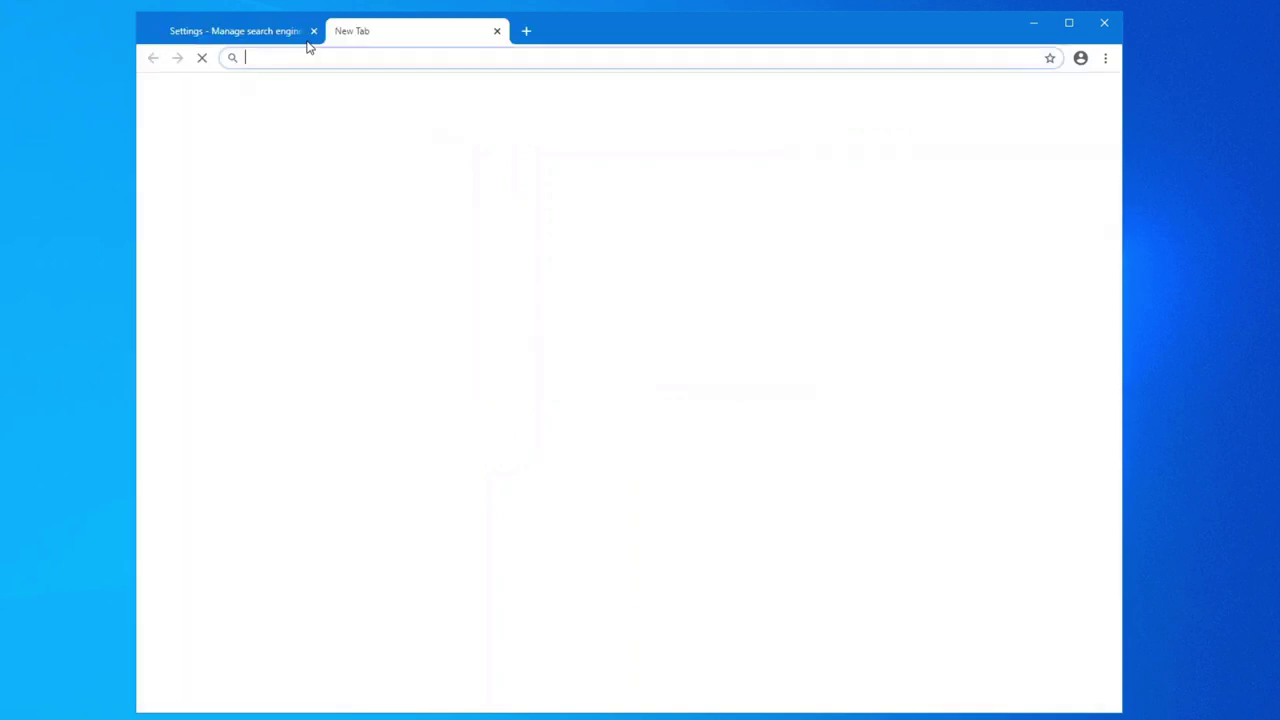
{"action": "left_click", "coordinate": [313, 32]}
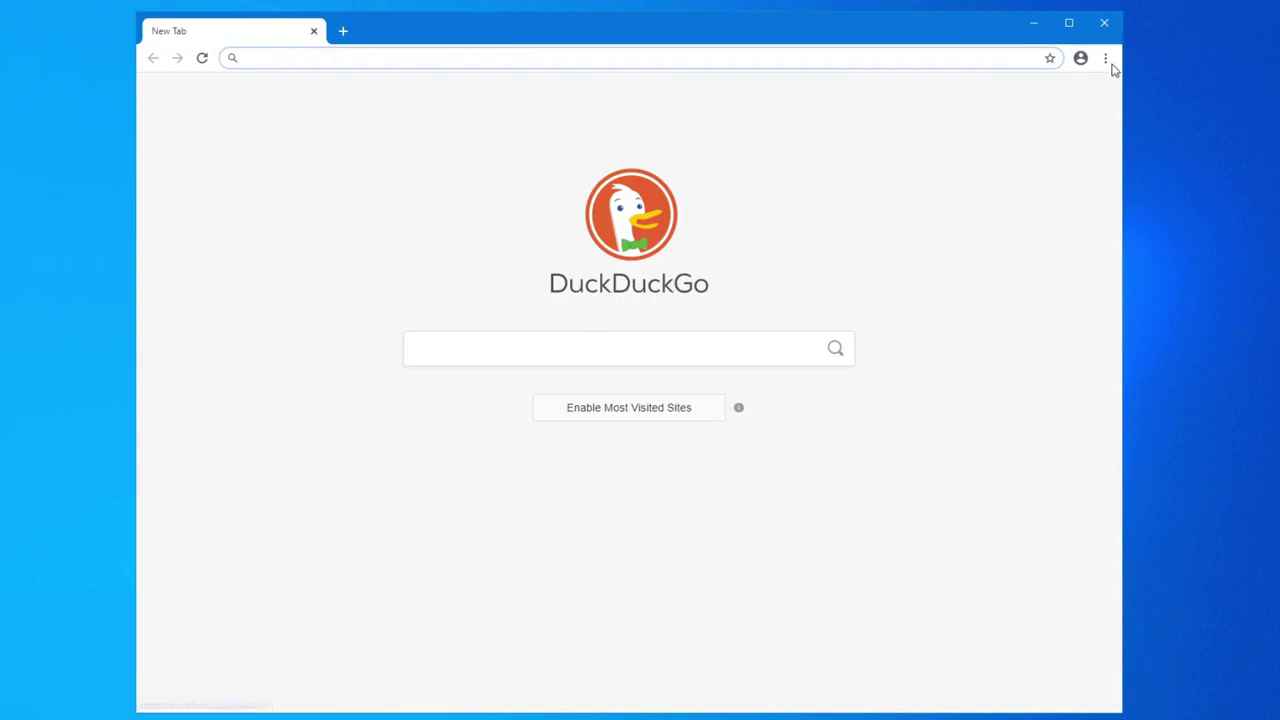
Close the leftover windows and set DuckDuckGo's search region to Canada (en).
{"action": "left_click", "coordinate": [1104, 22]}
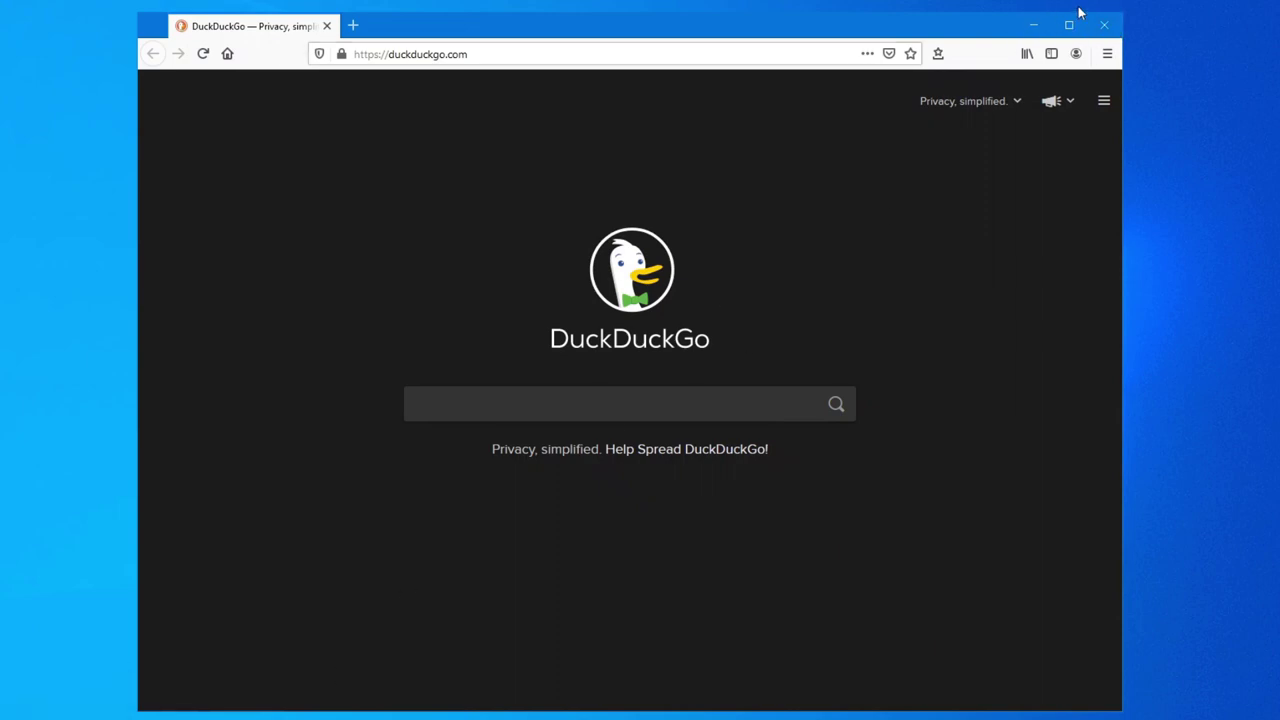
{"action": "left_click", "coordinate": [1104, 25]}
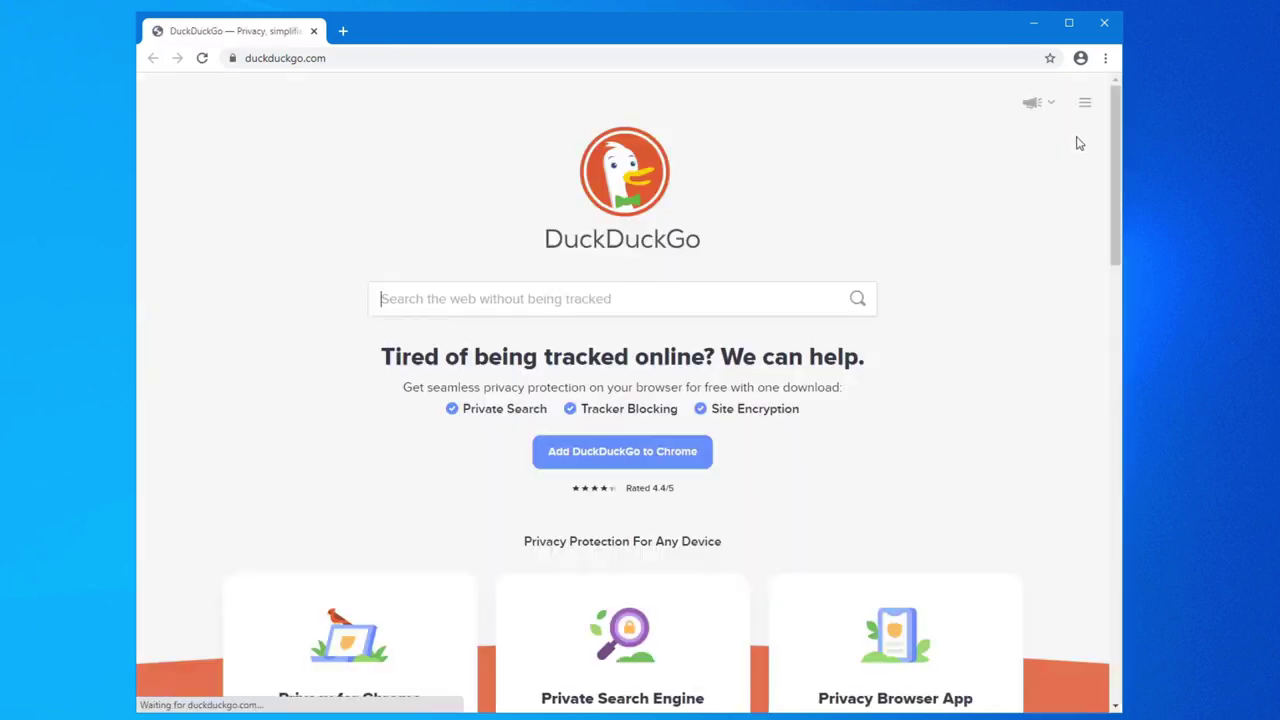
{"action": "left_click", "coordinate": [1085, 102]}
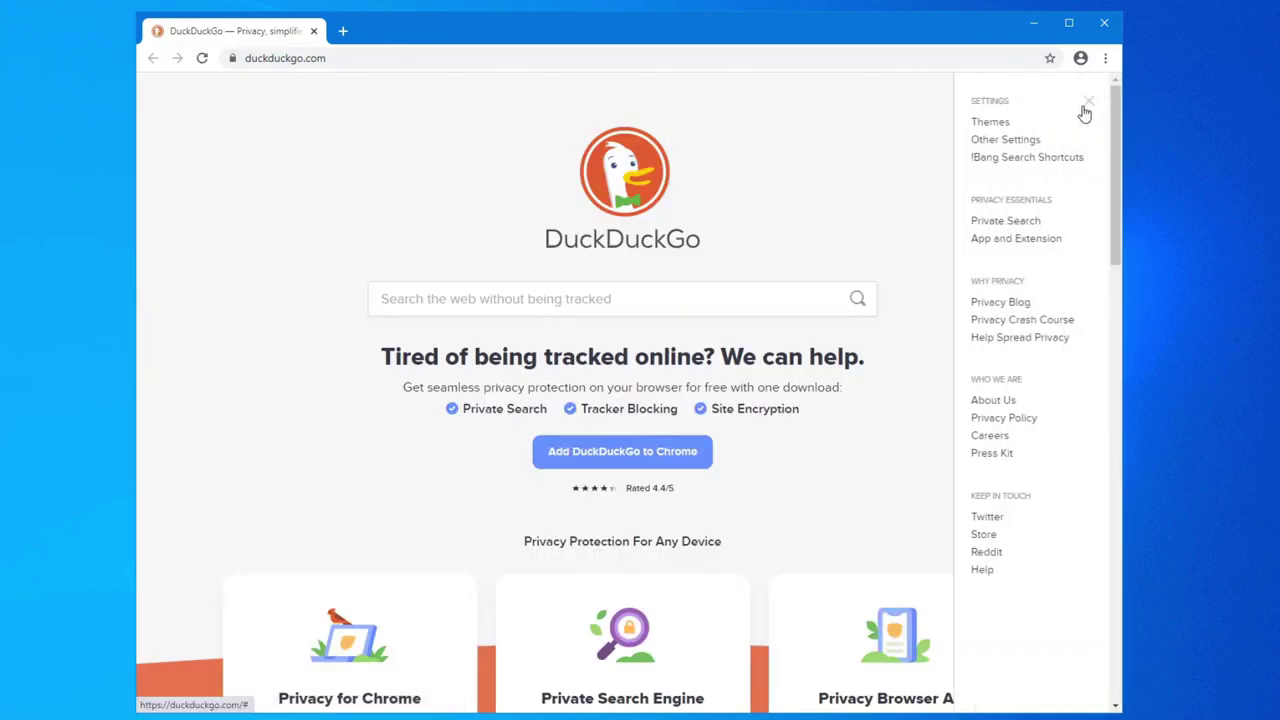
{"action": "left_click", "coordinate": [1005, 140]}
{"action": "left_click", "coordinate": [640, 266]}
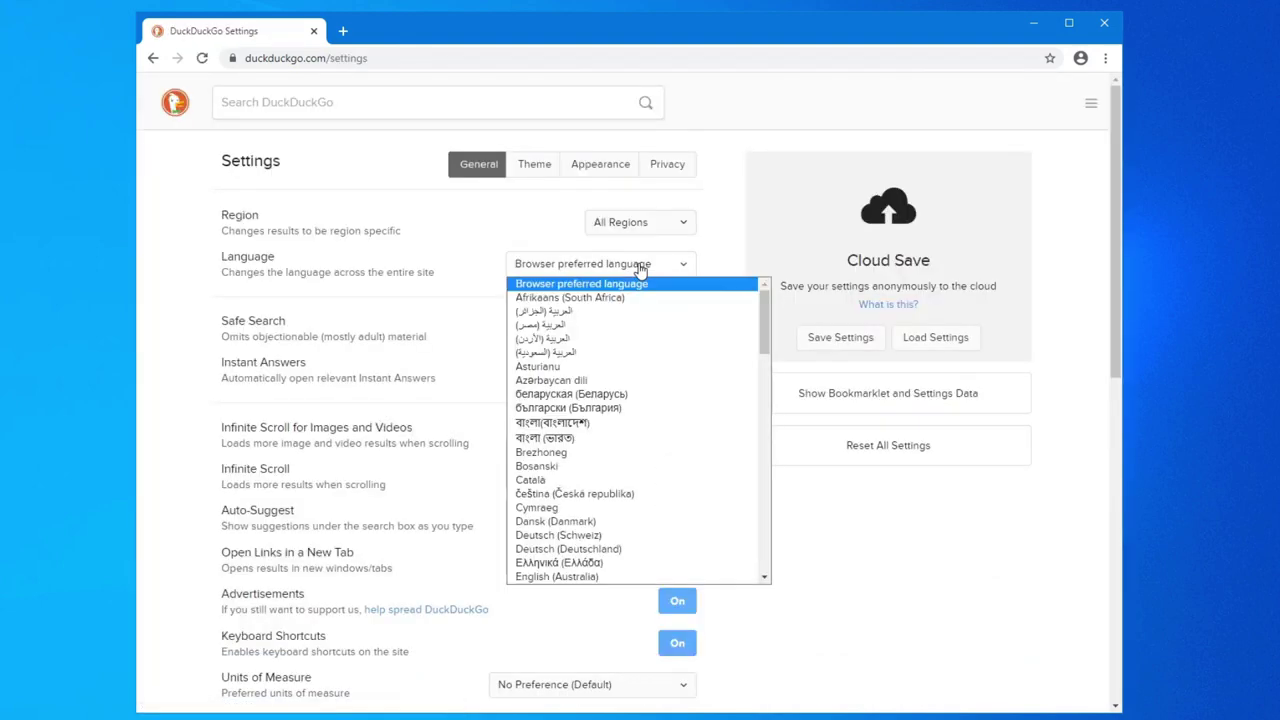
{"action": "left_click", "coordinate": [632, 230]}
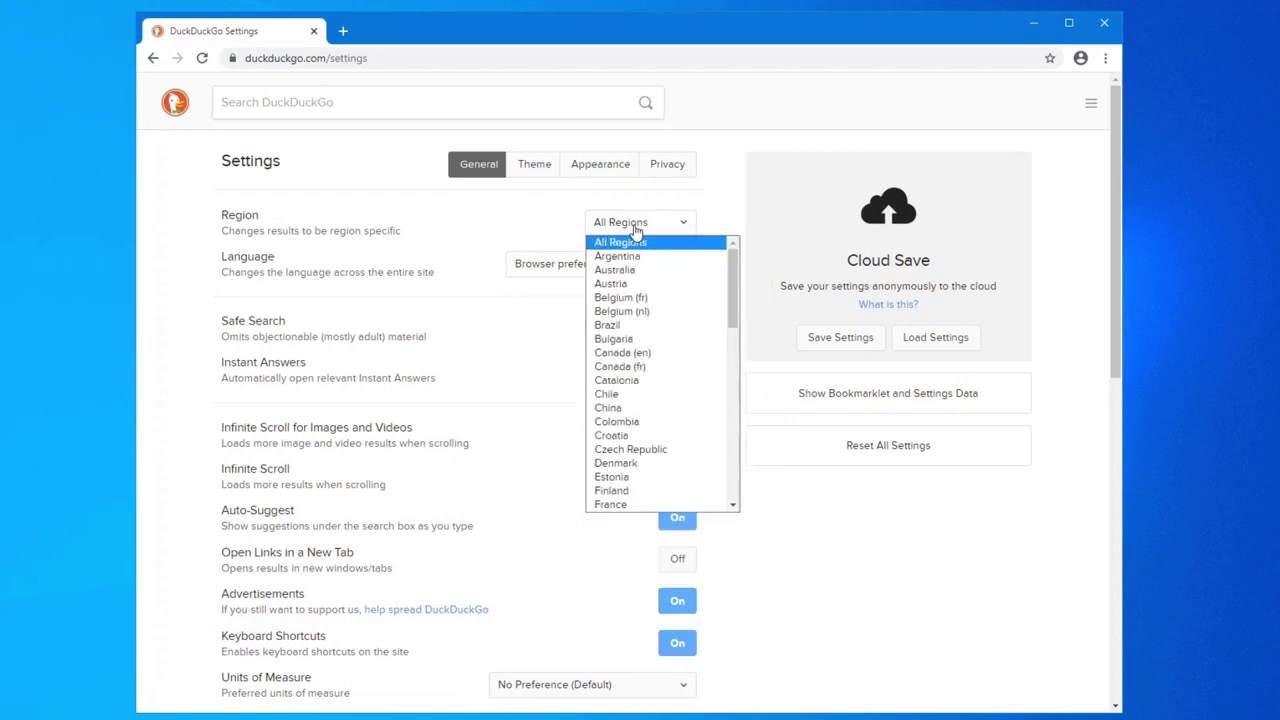
{"action": "left_click", "coordinate": [630, 354]}
Turn off DuckDuckGo's install, add, newsletter, privacy-tips and help-improve options and save.
{"action": "scroll", "coordinate": [671, 523], "scroll_direction": "down", "scroll_amount": 7}
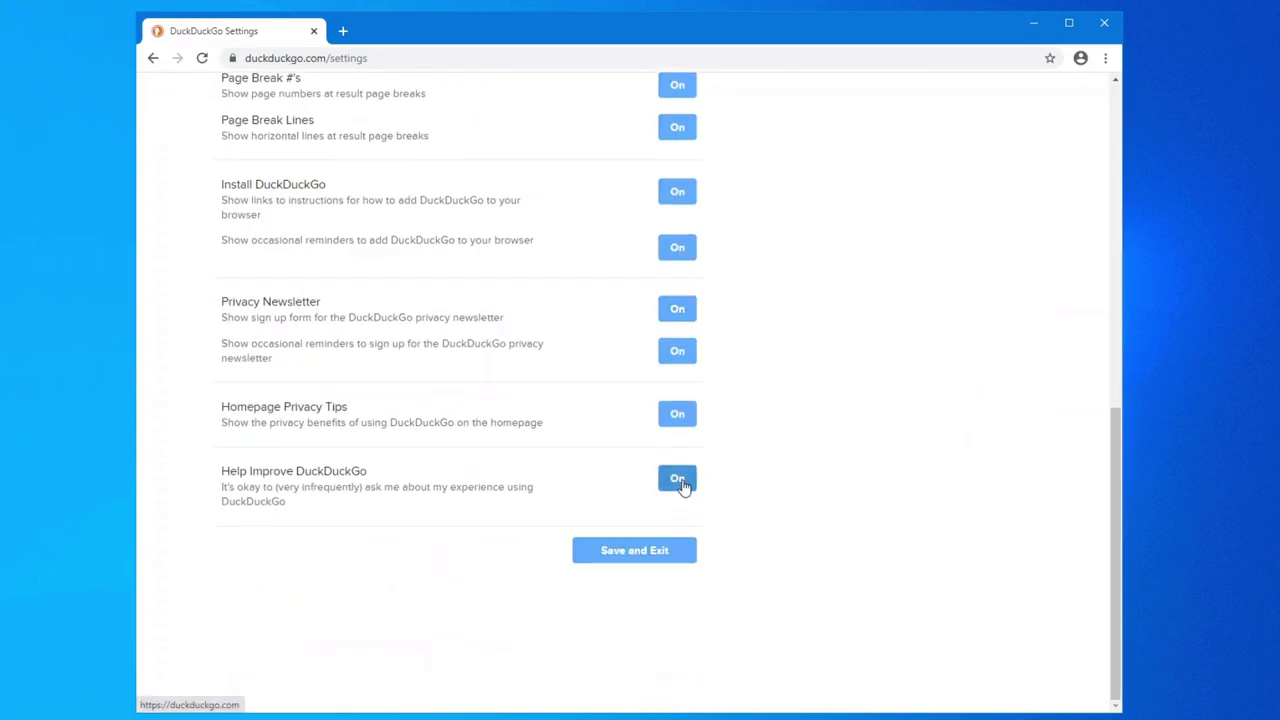
{"action": "left_click", "coordinate": [677, 478]}
{"action": "left_click", "coordinate": [677, 413]}
{"action": "left_click", "coordinate": [677, 350]}
{"action": "left_click", "coordinate": [677, 310]}
{"action": "left_click", "coordinate": [677, 247]}
{"action": "left_click", "coordinate": [677, 191]}
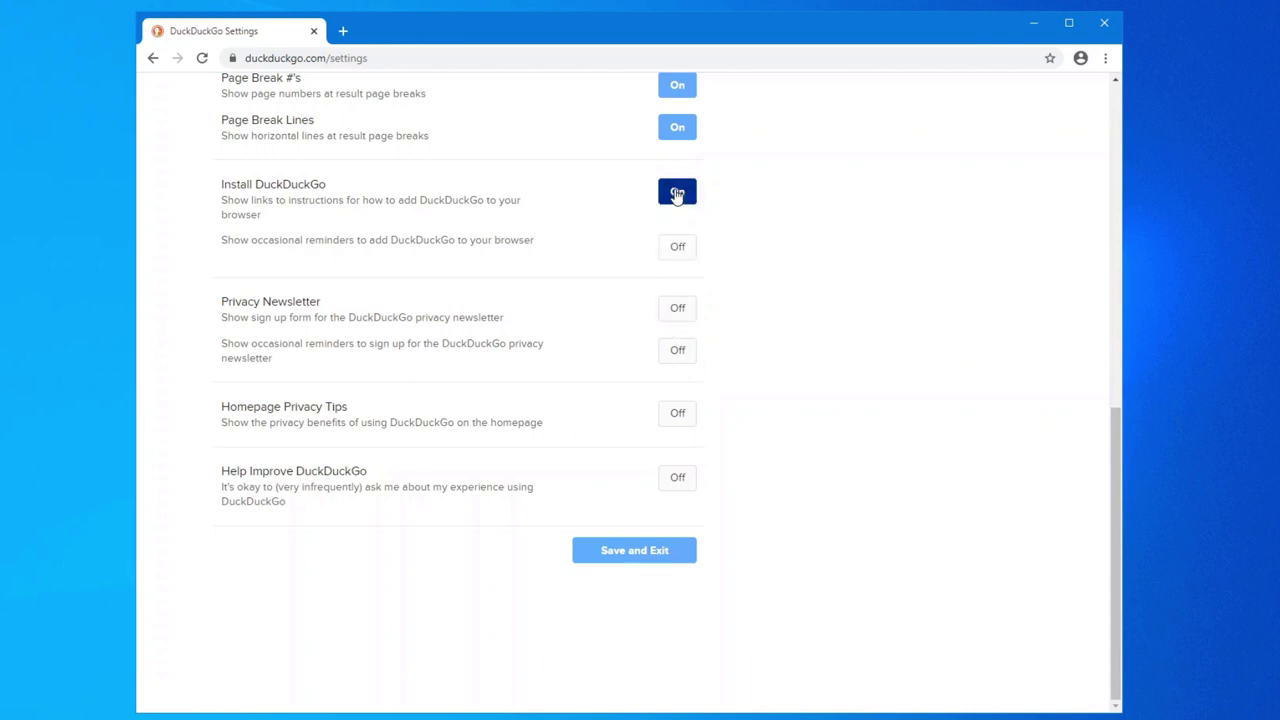
{"action": "left_click", "coordinate": [665, 553]}
Apply DuckDuckGo's Dark theme, then close the Chrome and CCleaner windows.
{"action": "left_click", "coordinate": [1102, 102]}
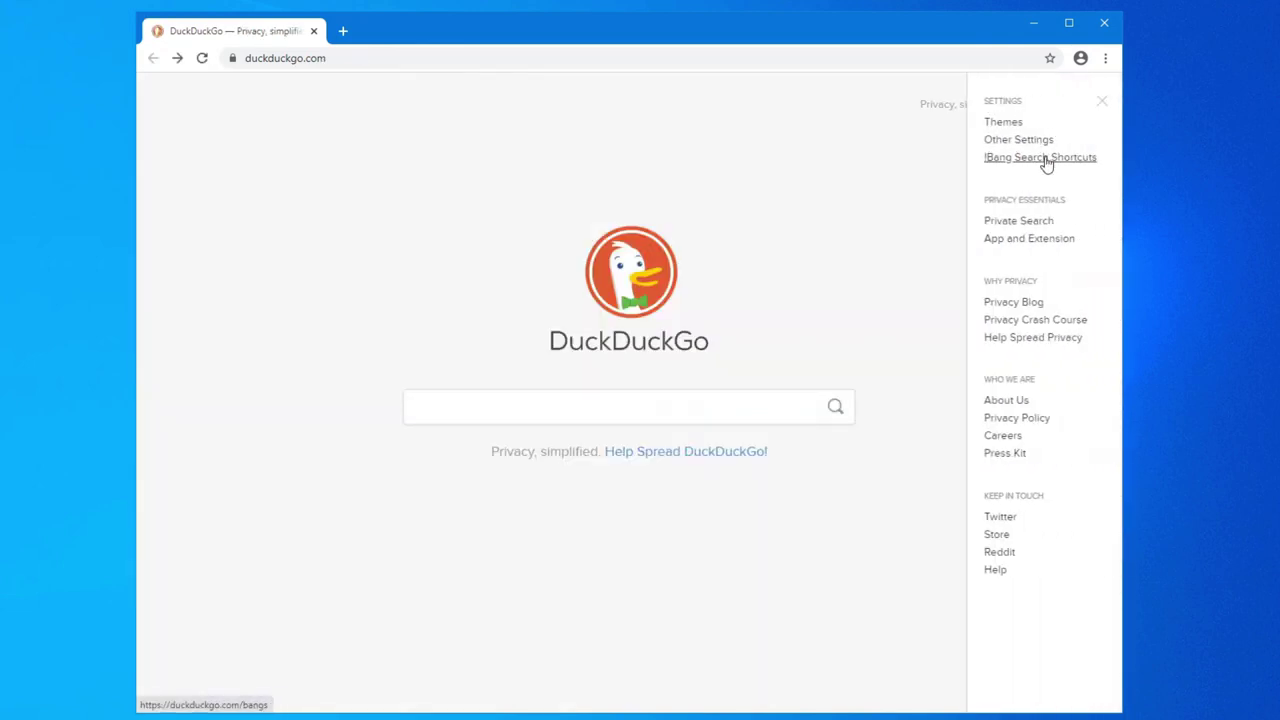
{"action": "left_click", "coordinate": [1024, 126]}
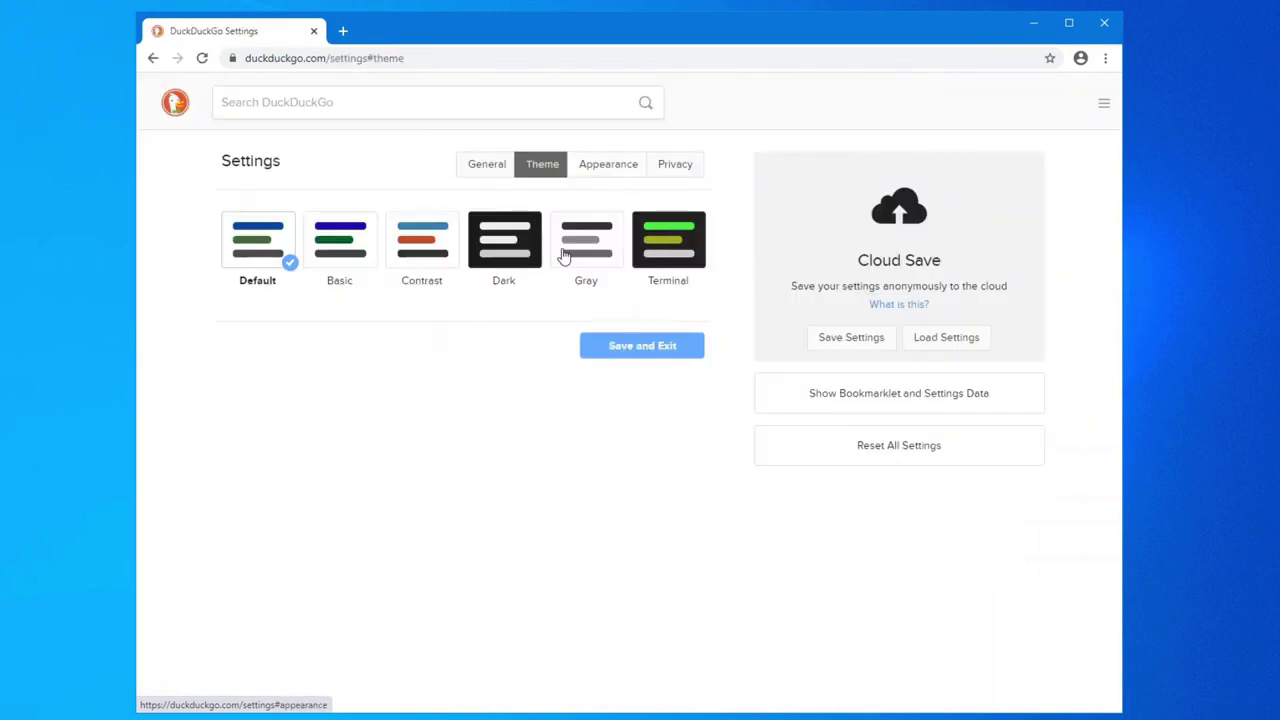
{"action": "left_click", "coordinate": [503, 255]}
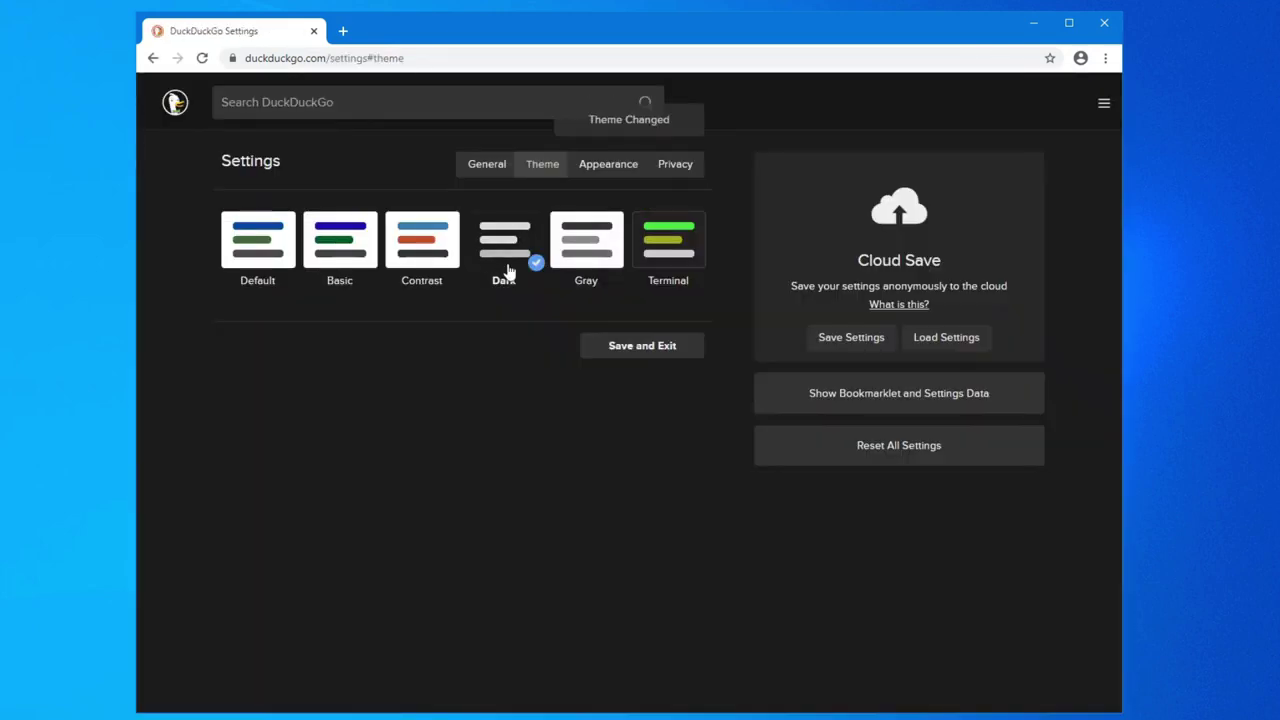
{"action": "left_click", "coordinate": [1105, 23]}
{"action": "left_click", "coordinate": [1024, 88]}
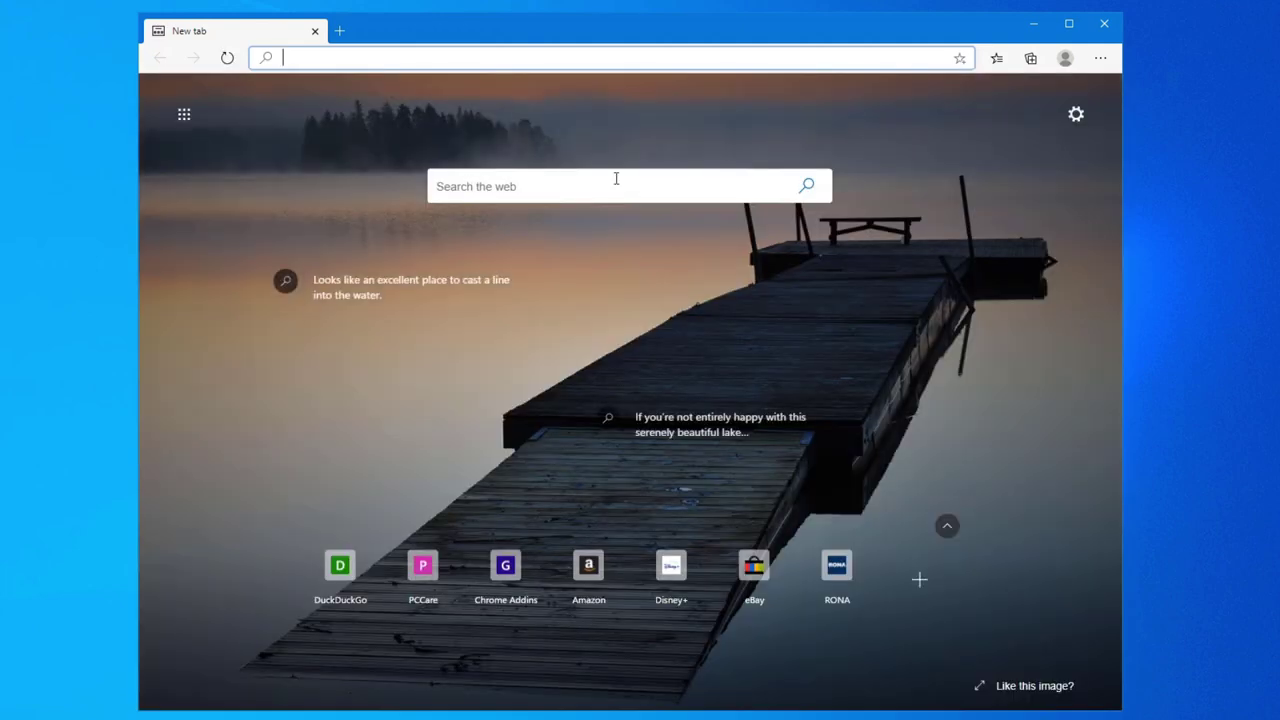
{"action": "left_click", "coordinate": [1100, 58]}
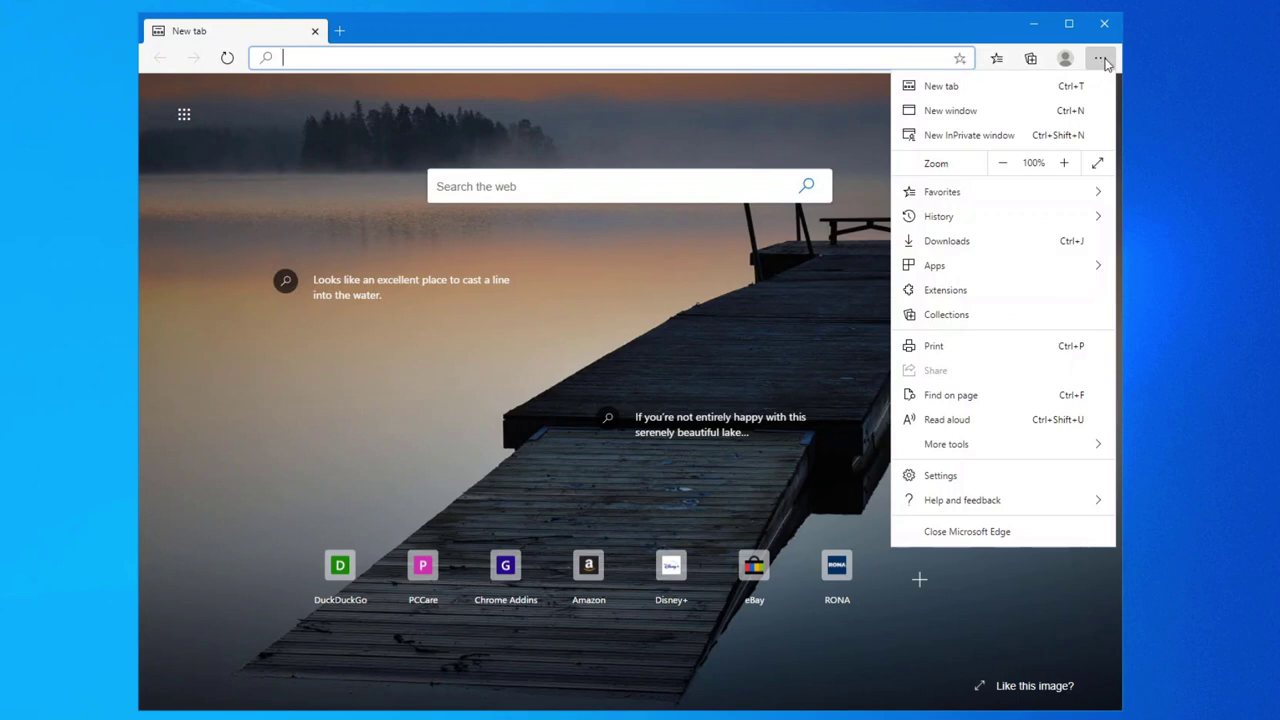
{"action": "left_click", "coordinate": [944, 478]}
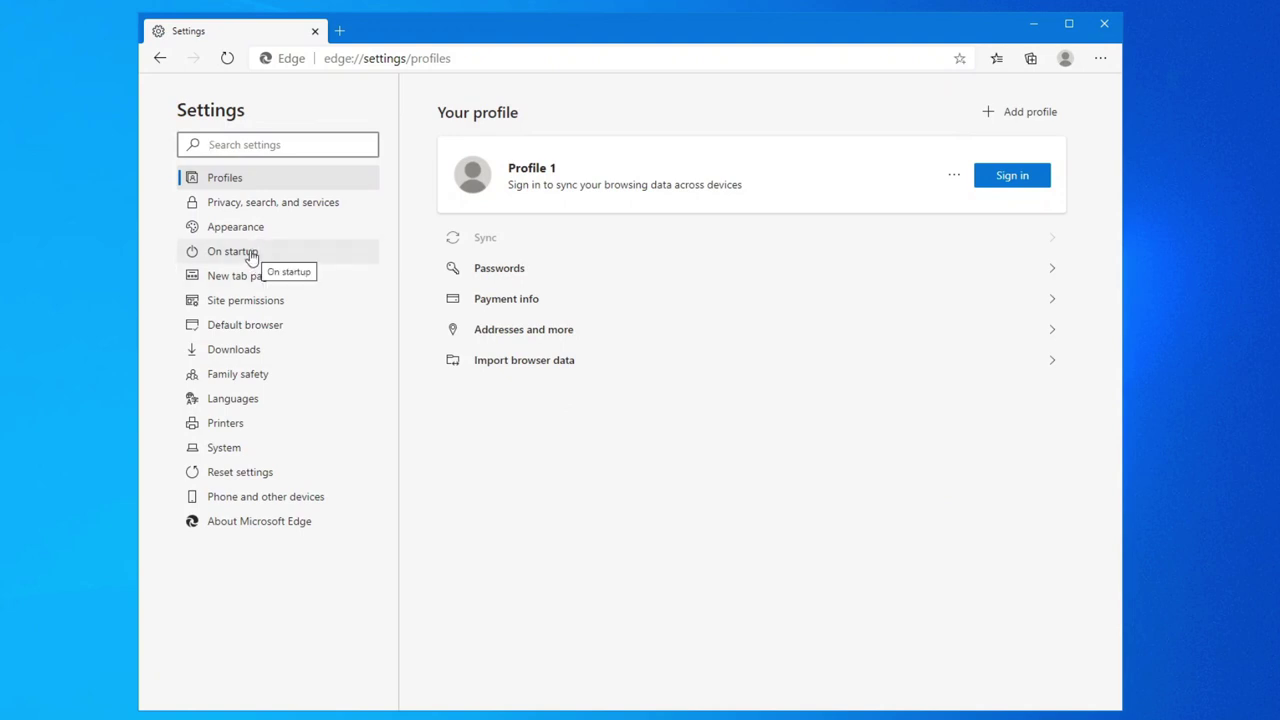
{"action": "left_click", "coordinate": [251, 252]}
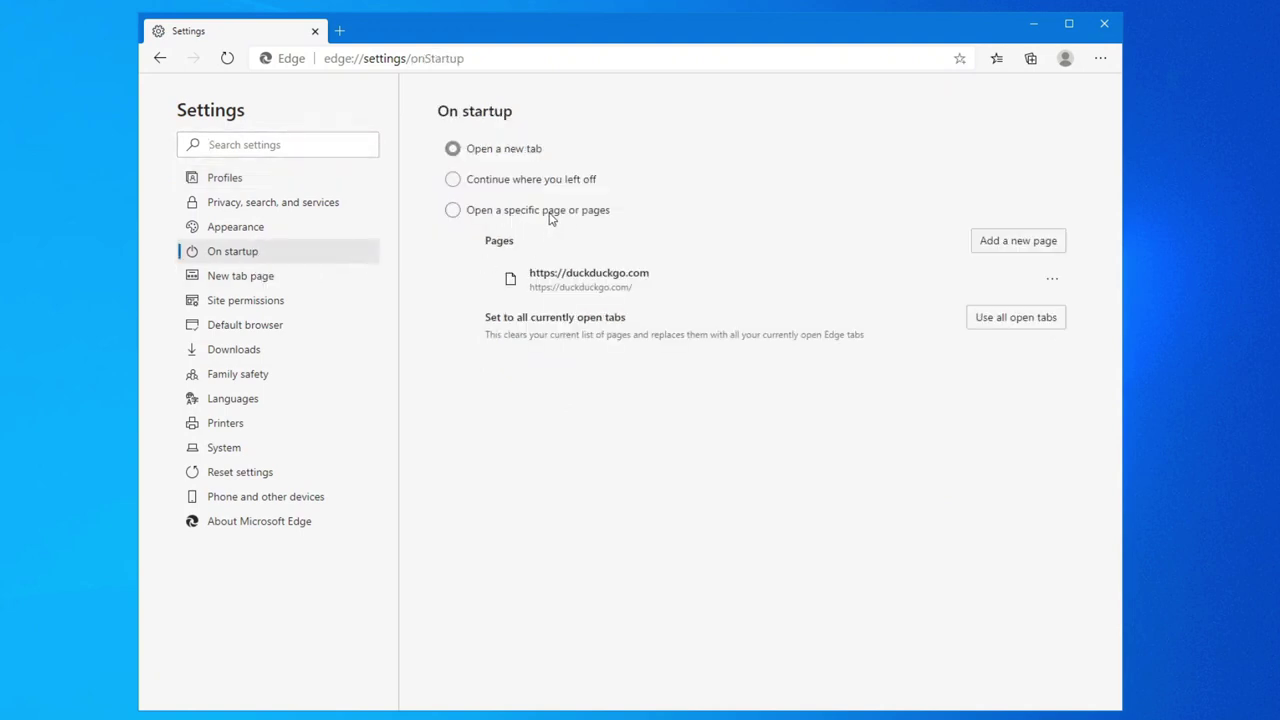
{"action": "left_click", "coordinate": [498, 217]}
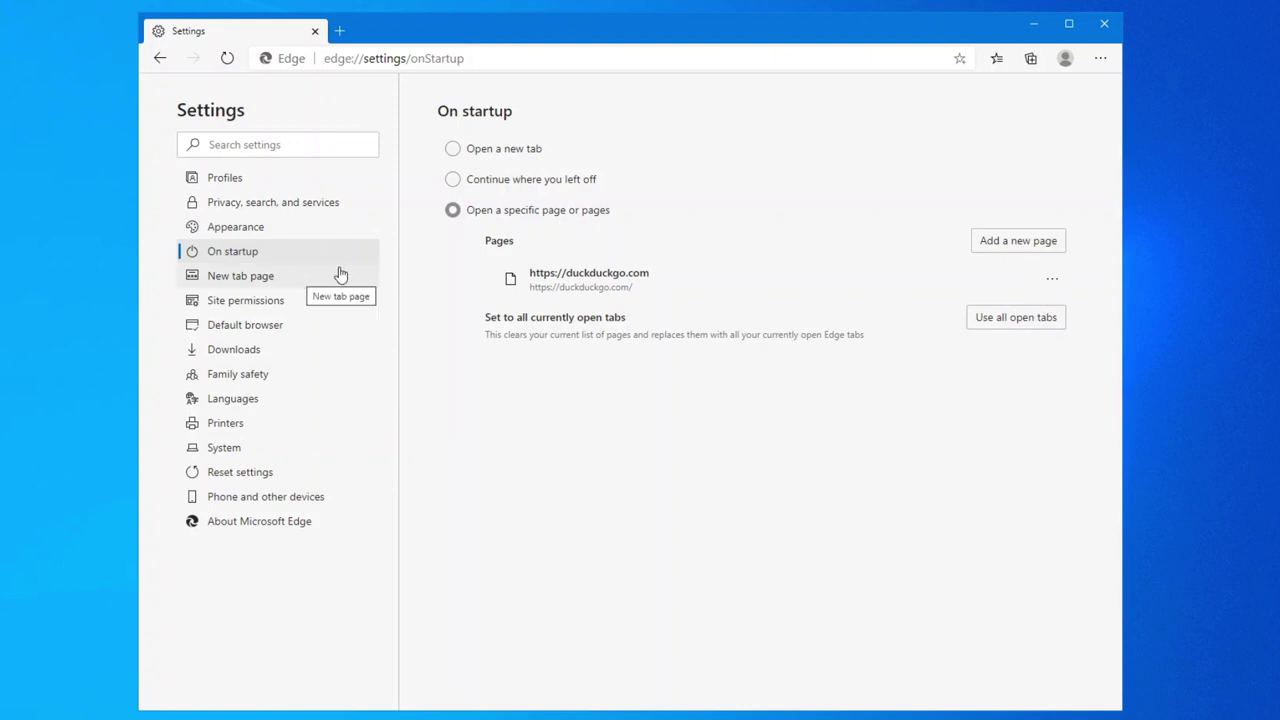
Choose DuckDuckGo as Edge's address bar search engine and close Edge.
{"action": "left_click", "coordinate": [315, 208]}
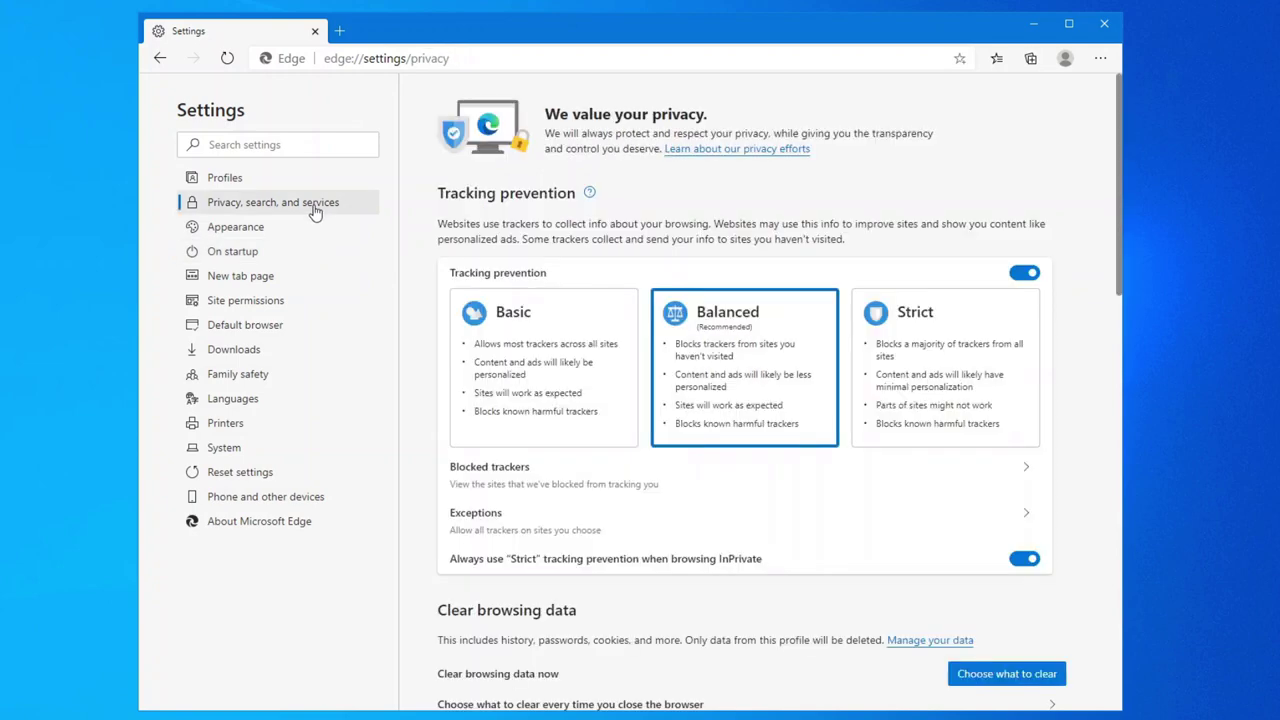
{"action": "scroll", "coordinate": [600, 470], "scroll_direction": "down", "scroll_amount": 6}
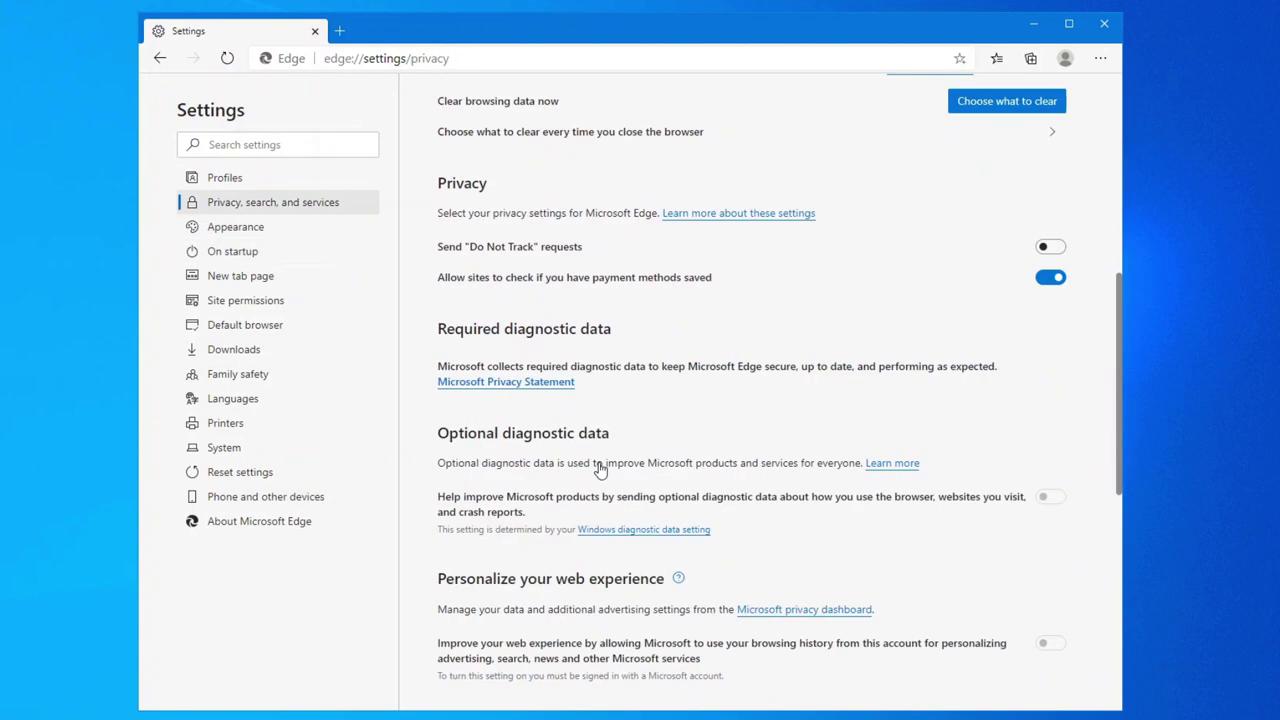
{"action": "scroll", "coordinate": [600, 470], "scroll_direction": "down", "scroll_amount": 6}
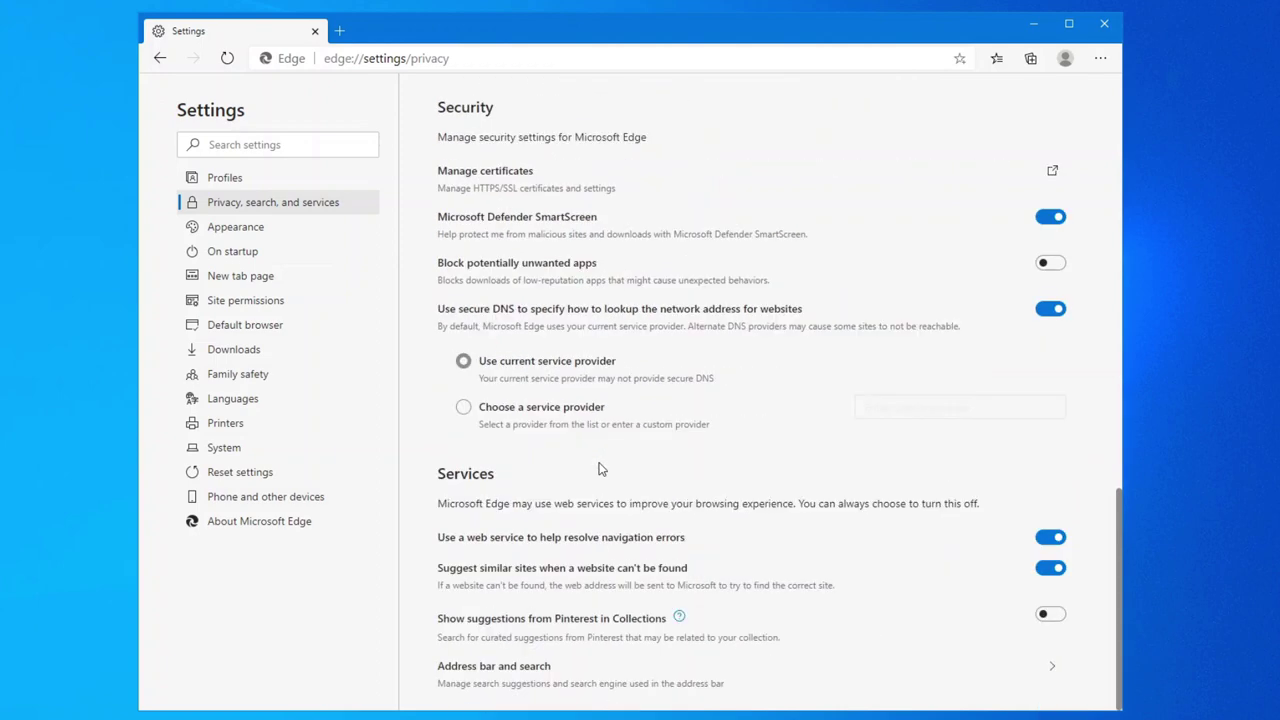
{"action": "left_click", "coordinate": [490, 672]}
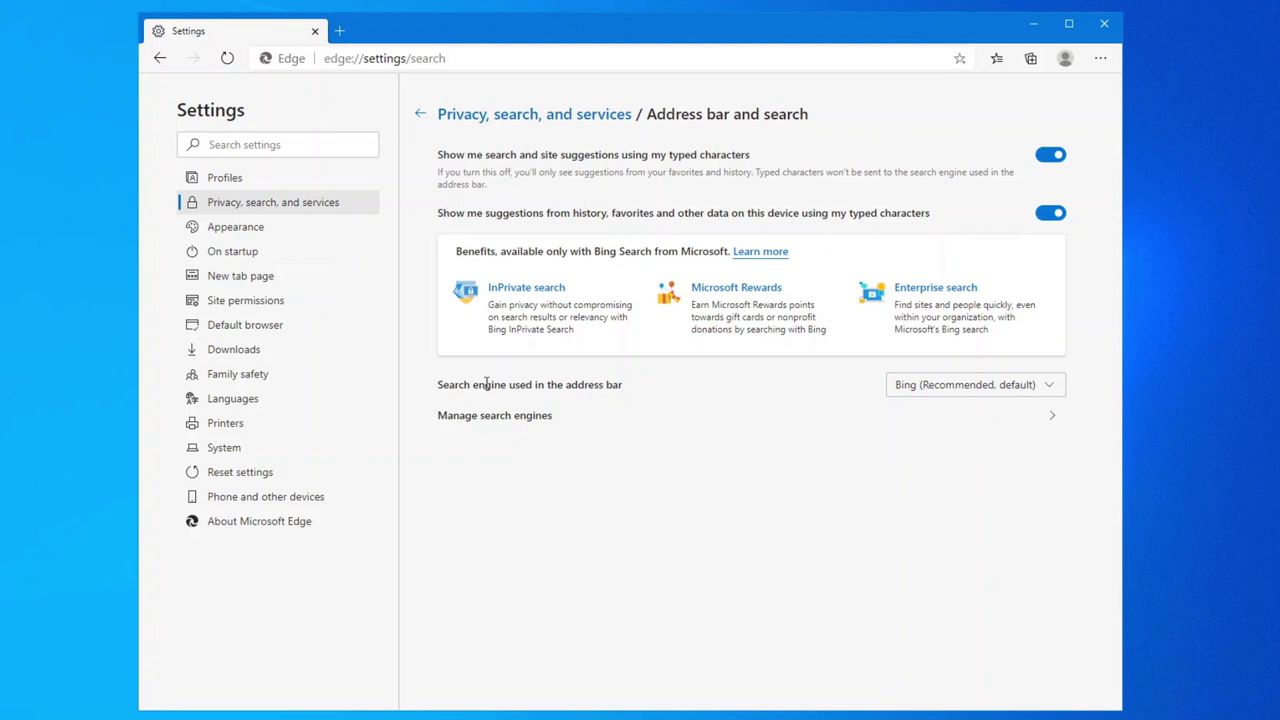
{"action": "left_click", "coordinate": [945, 394]}
{"action": "left_click", "coordinate": [929, 487]}
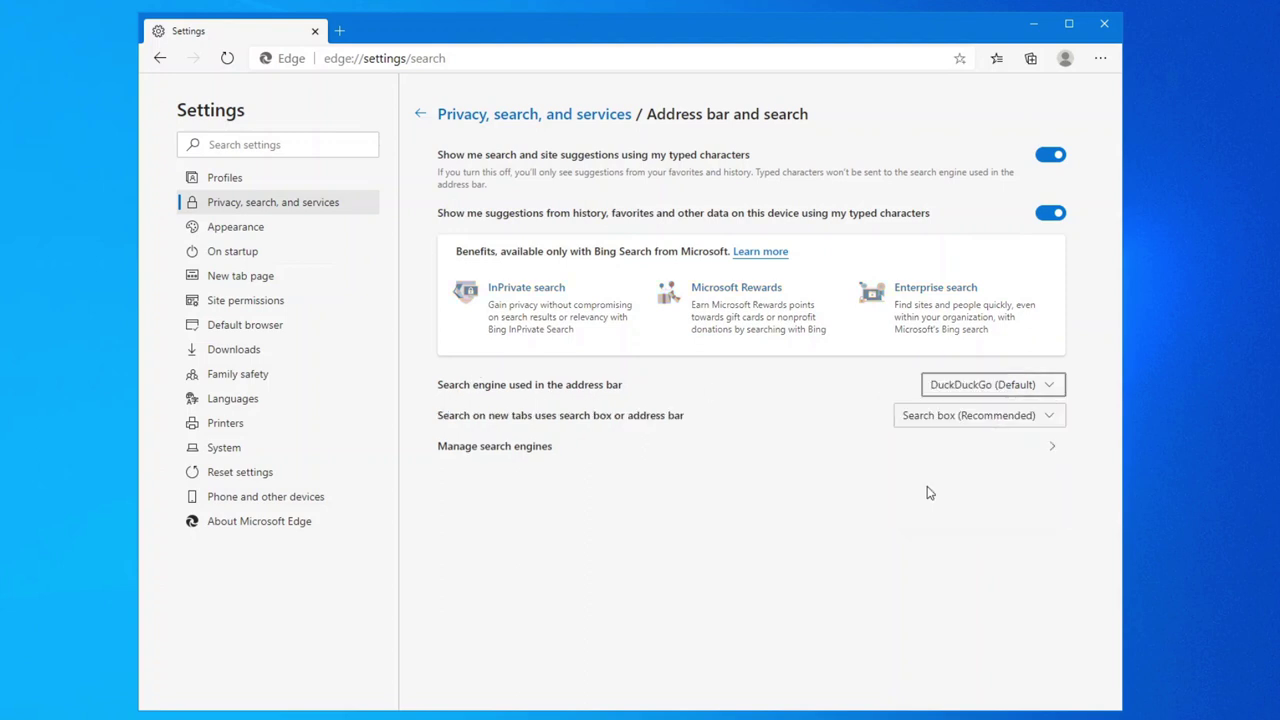
{"action": "left_click", "coordinate": [1103, 22]}
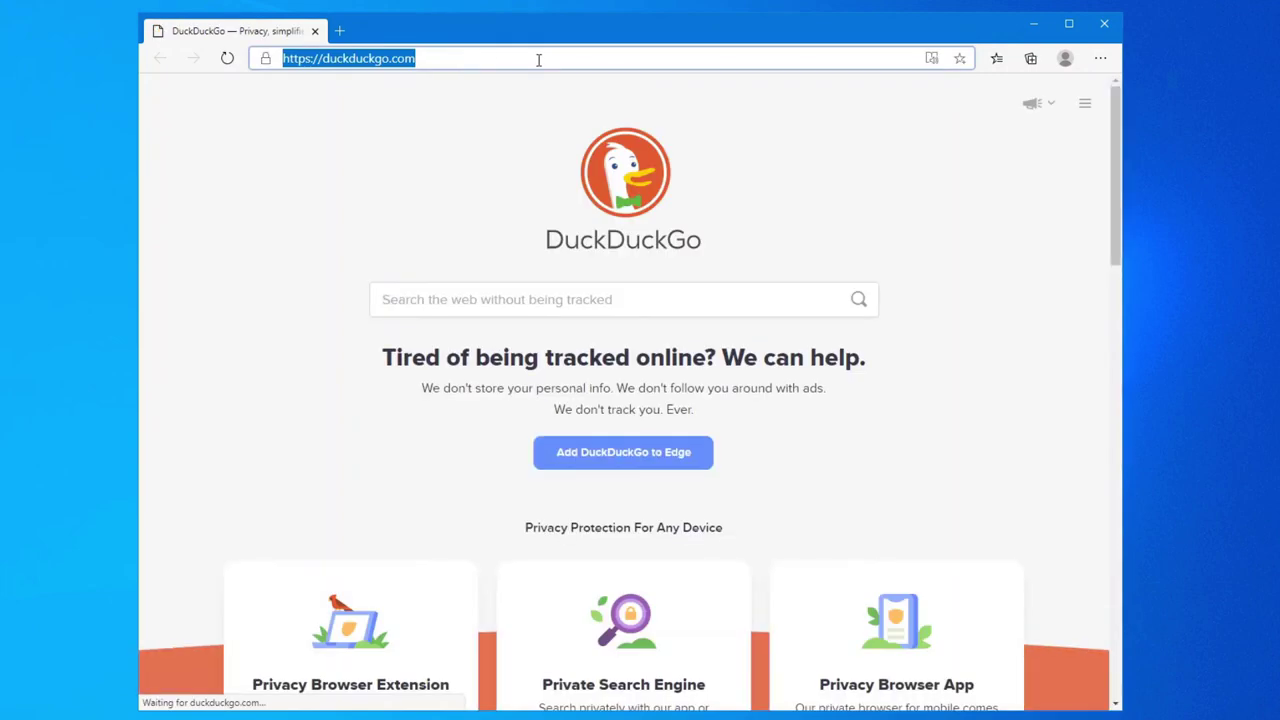
Search for canada, apply and save DuckDuckGo's Dark theme, then close the browser and open Start.
{"action": "type", "text": "canada"}
{"action": "key", "text": "Return"}
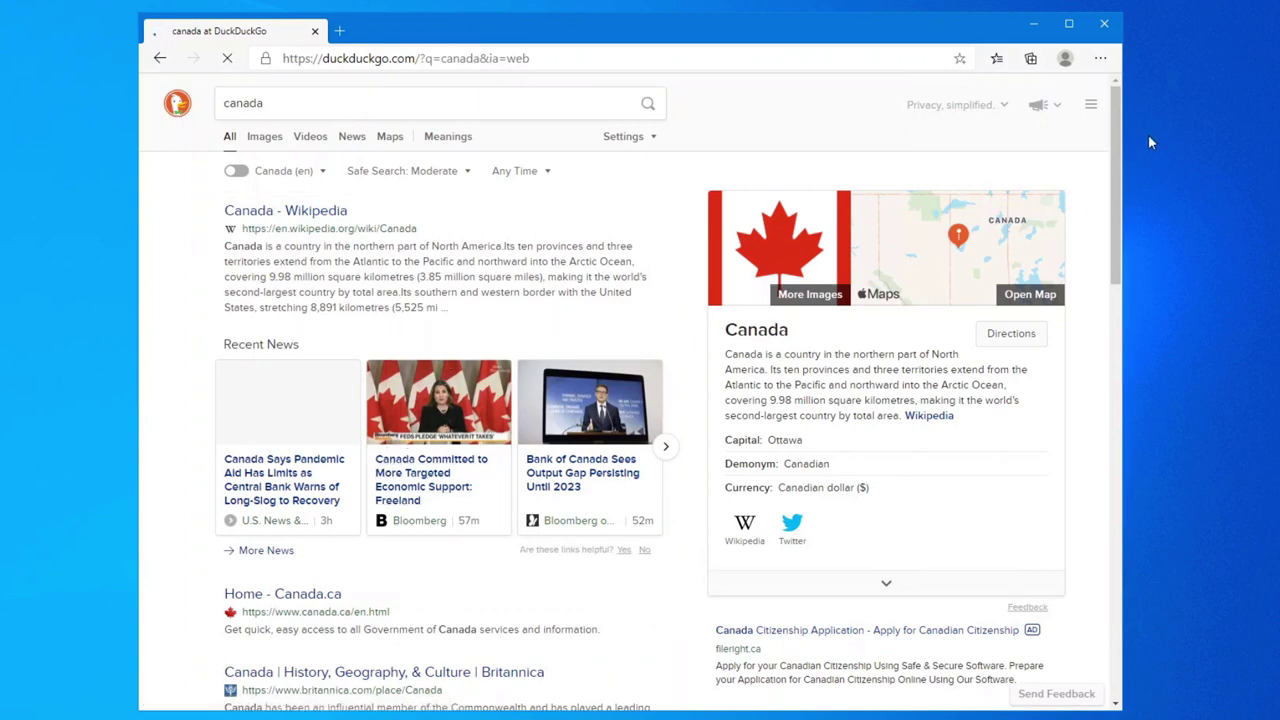
{"action": "left_click", "coordinate": [1090, 105]}
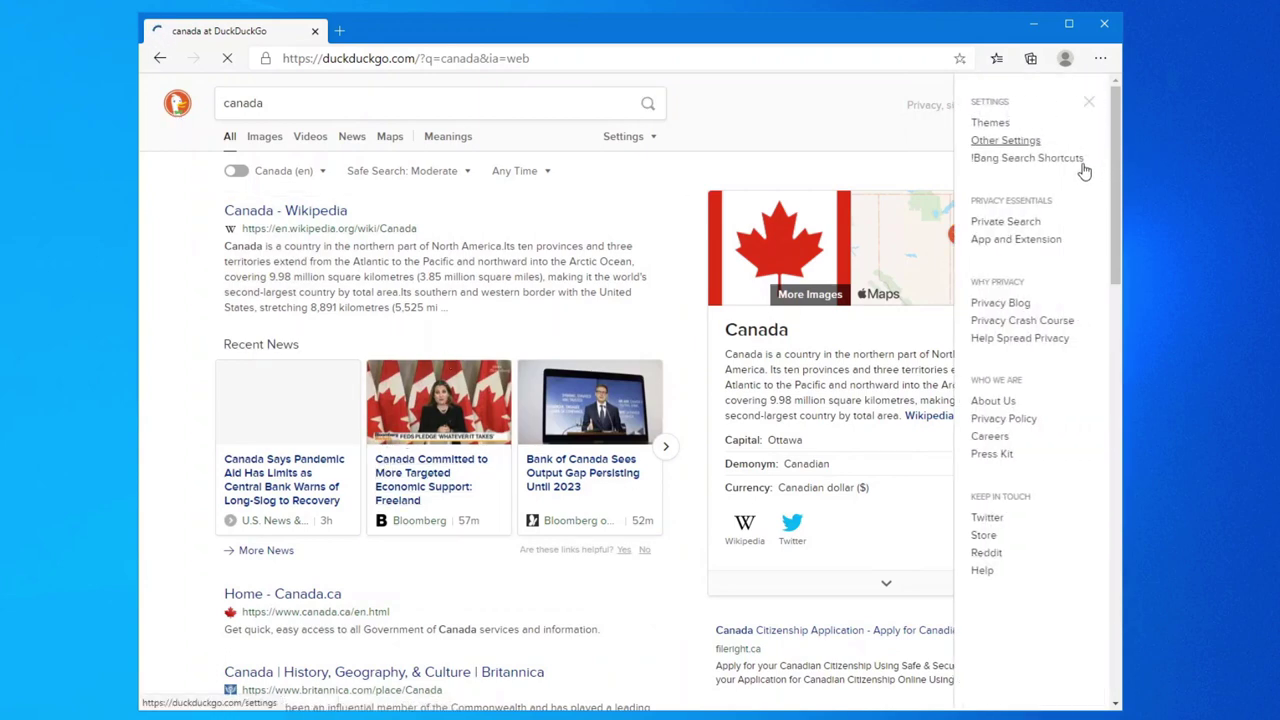
{"action": "left_click", "coordinate": [995, 125]}
{"action": "left_click", "coordinate": [525, 245]}
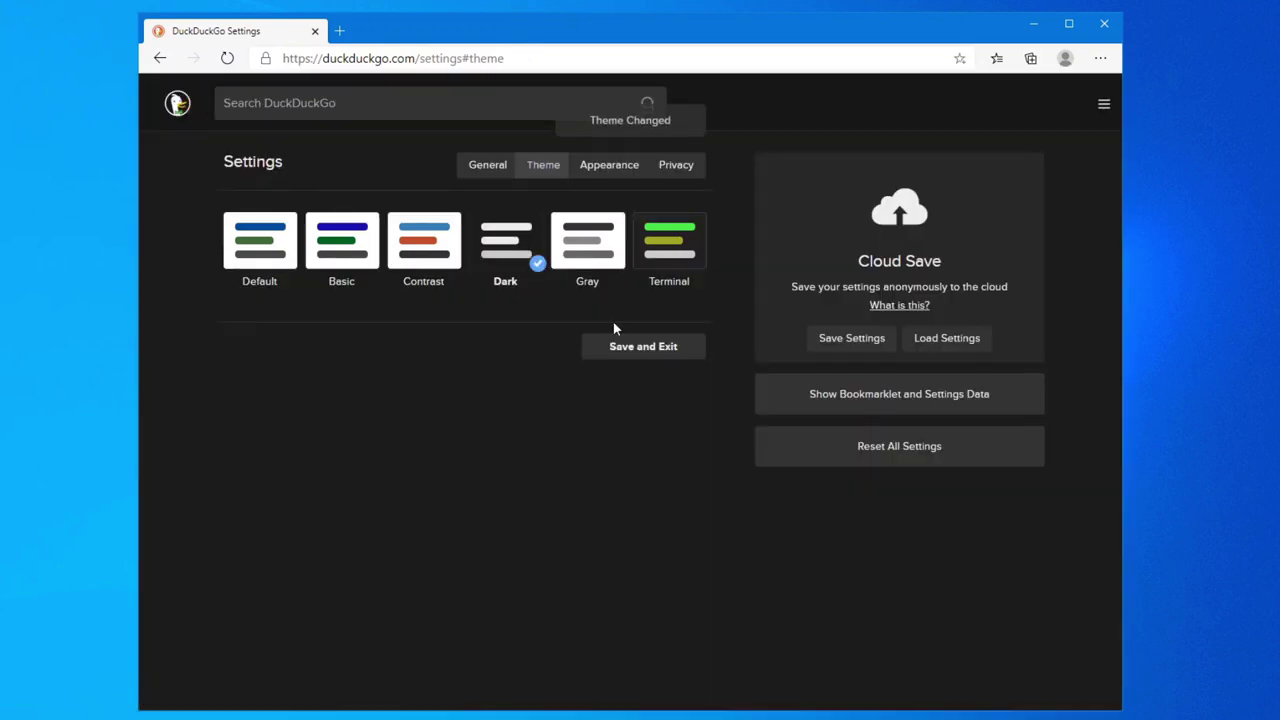
{"action": "left_click", "coordinate": [638, 347]}
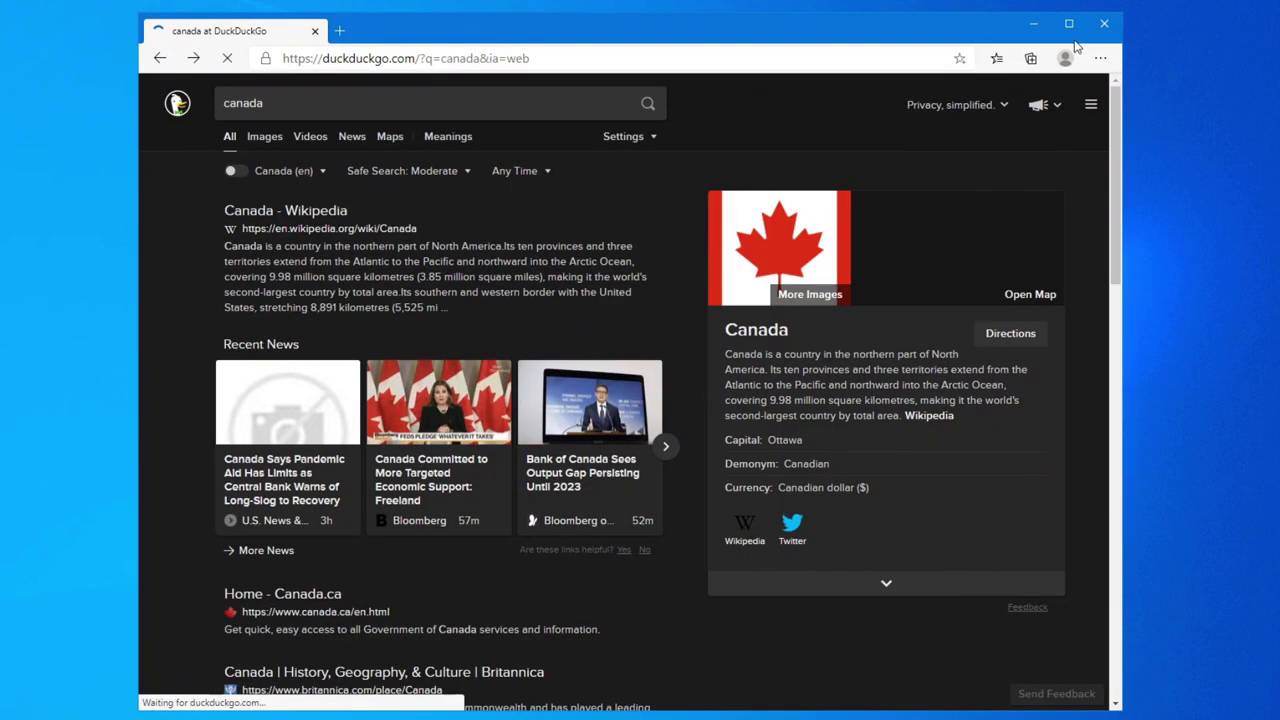
{"action": "left_click", "coordinate": [1104, 25]}
{"action": "key", "text": "super"}
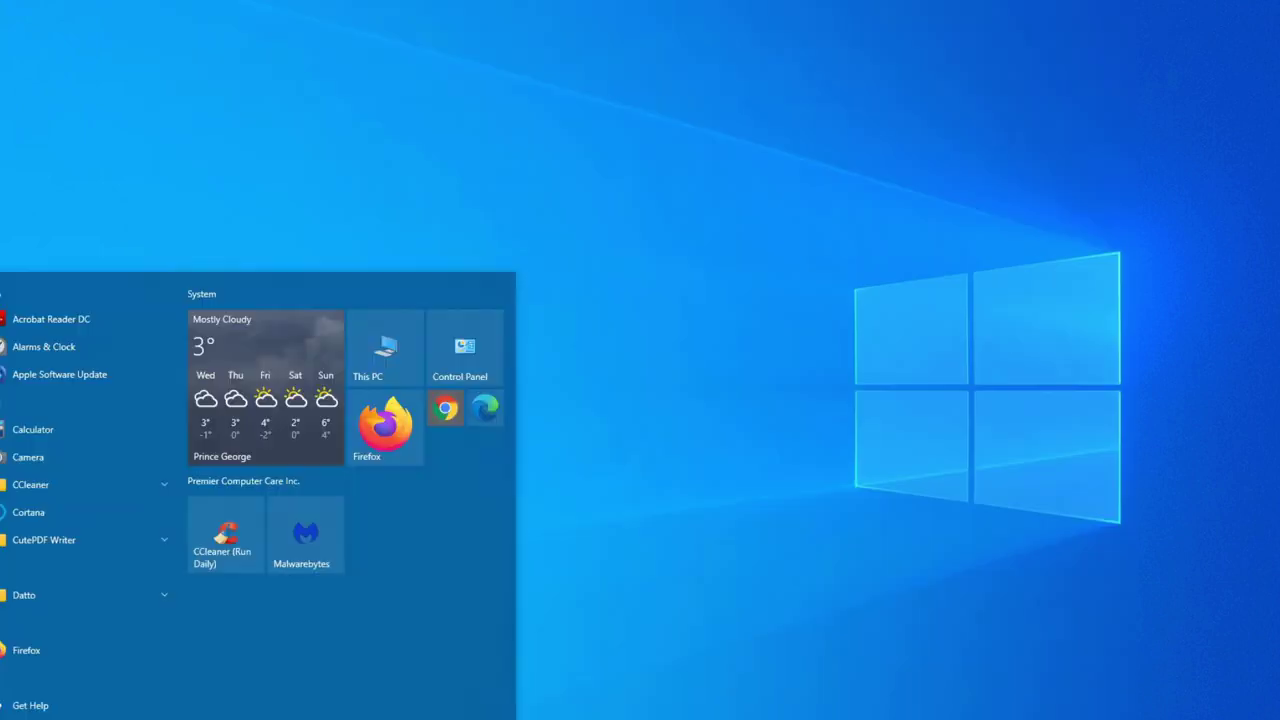
Launch CCleaner, check the cookies-to-keep list, run the custom clean, and close CCleaner.
{"action": "left_click", "coordinate": [247, 526]}
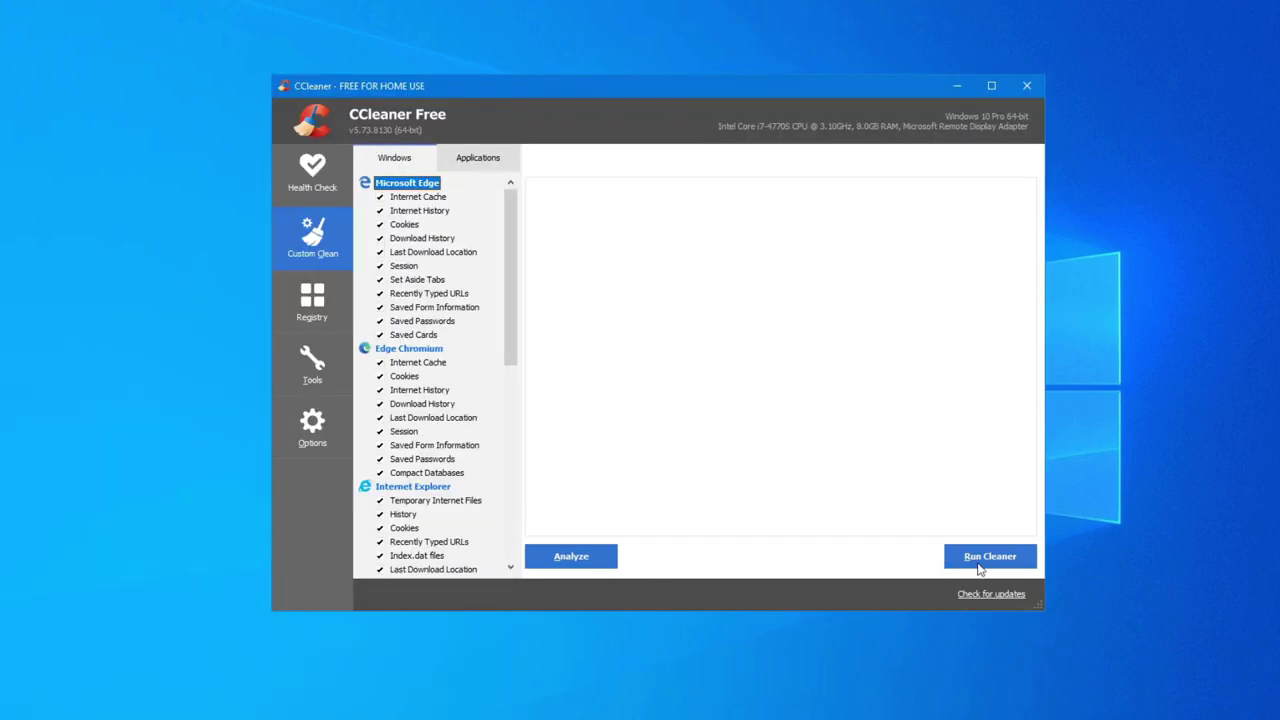
{"action": "left_click", "coordinate": [295, 446]}
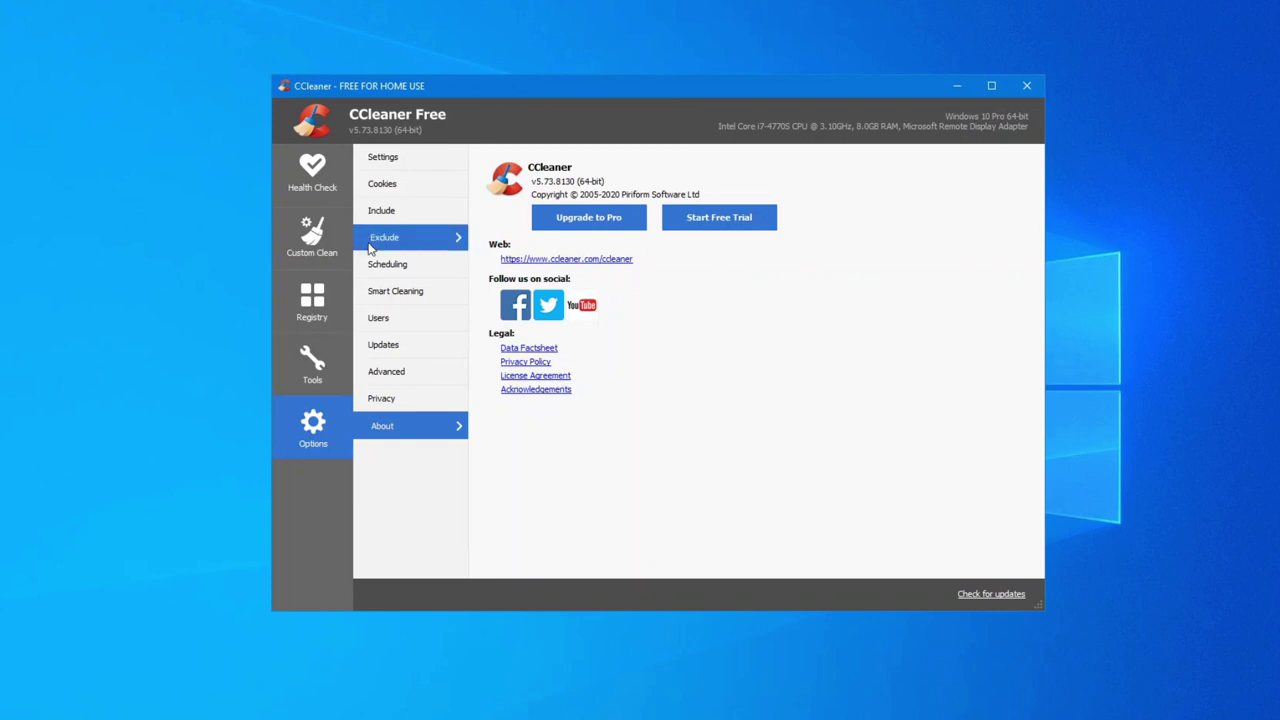
{"action": "left_click", "coordinate": [394, 186]}
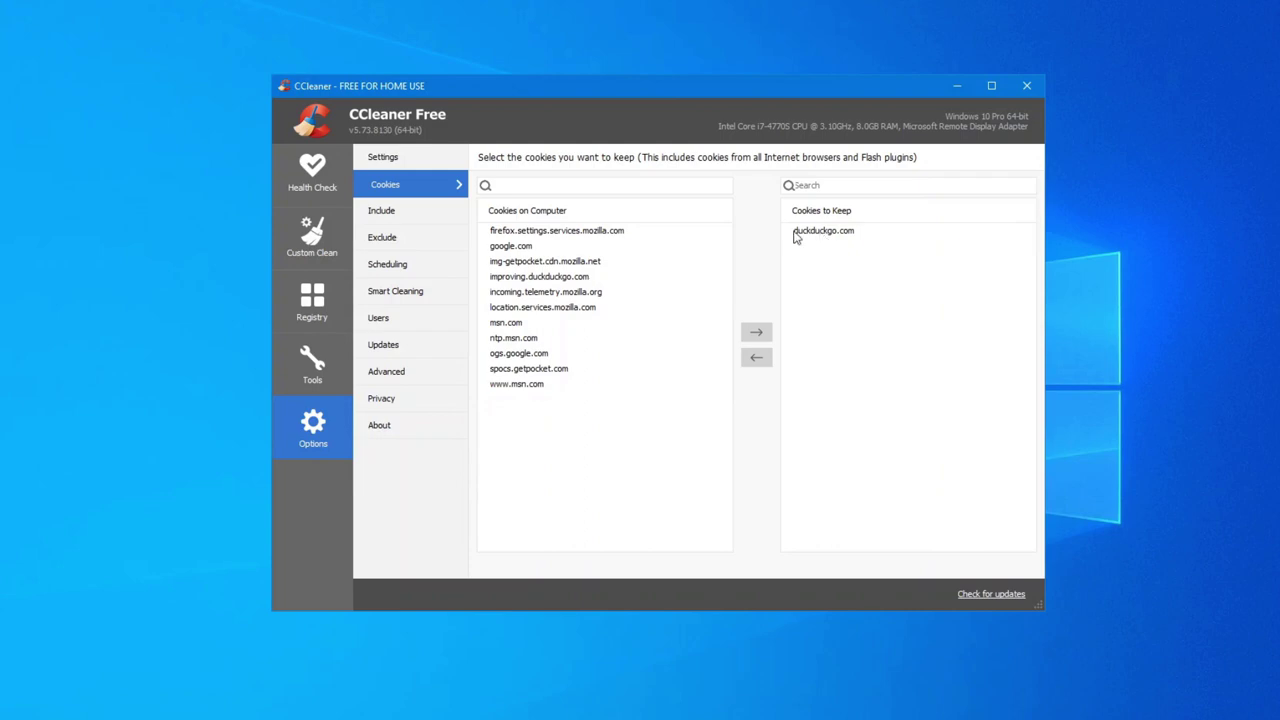
{"action": "left_click", "coordinate": [318, 245]}
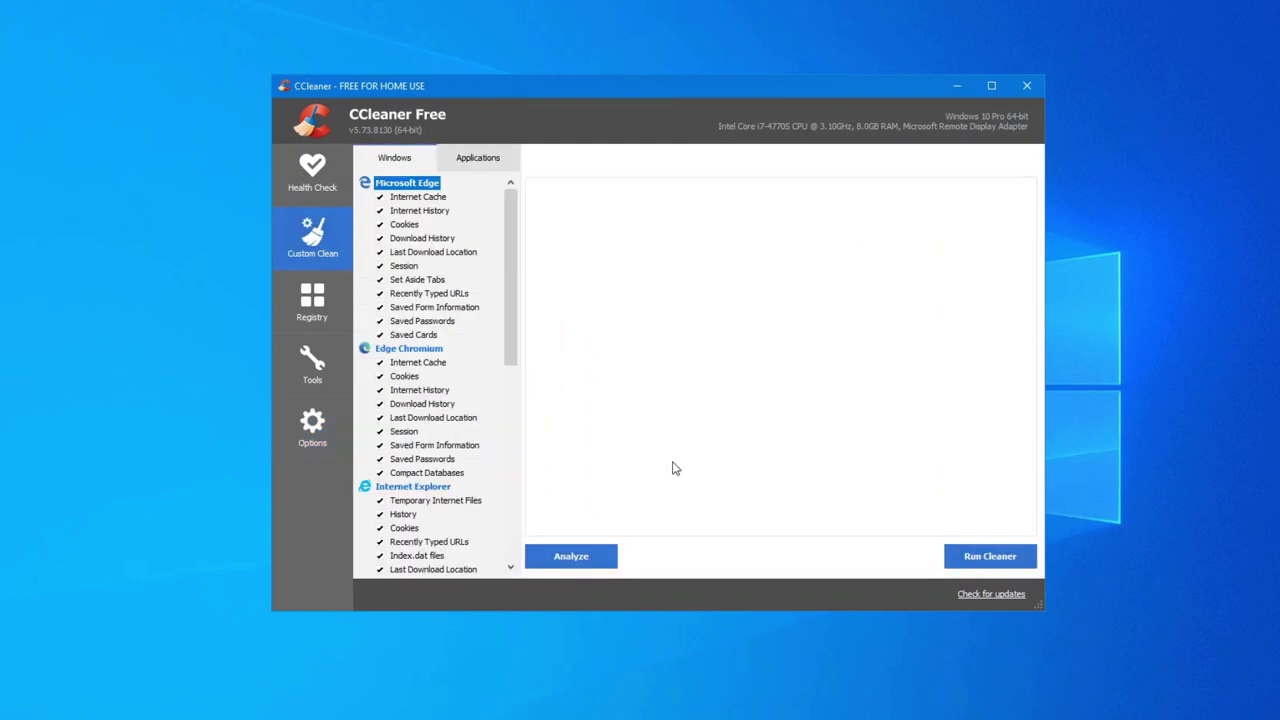
{"action": "left_click", "coordinate": [990, 558]}
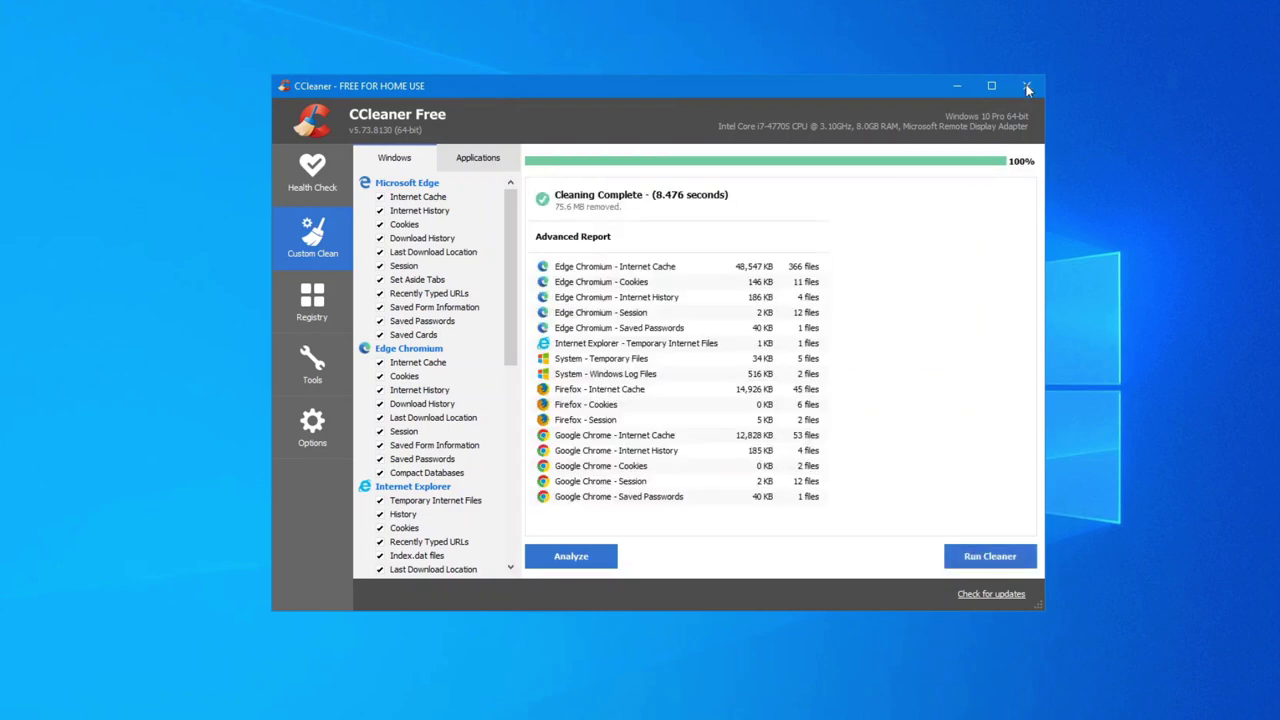
{"action": "left_click", "coordinate": [1026, 87]}
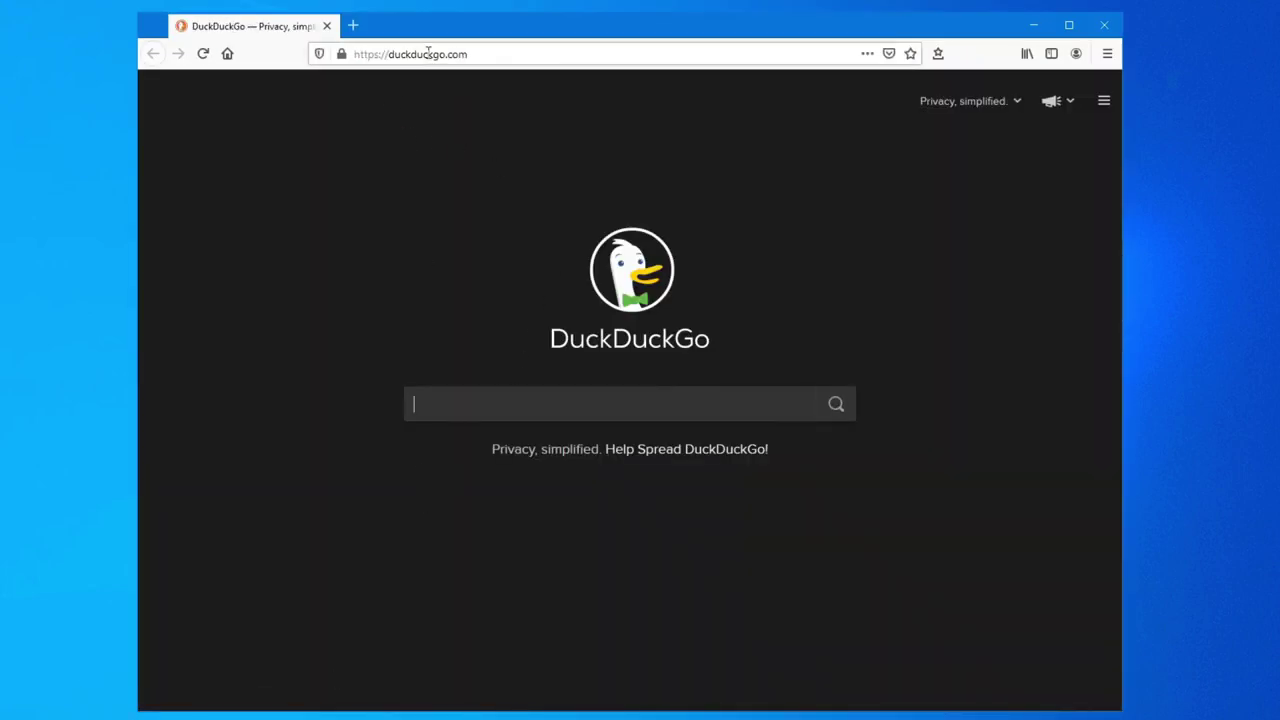
Search for canada from Firefox's address bar.
{"action": "left_click", "coordinate": [502, 56]}
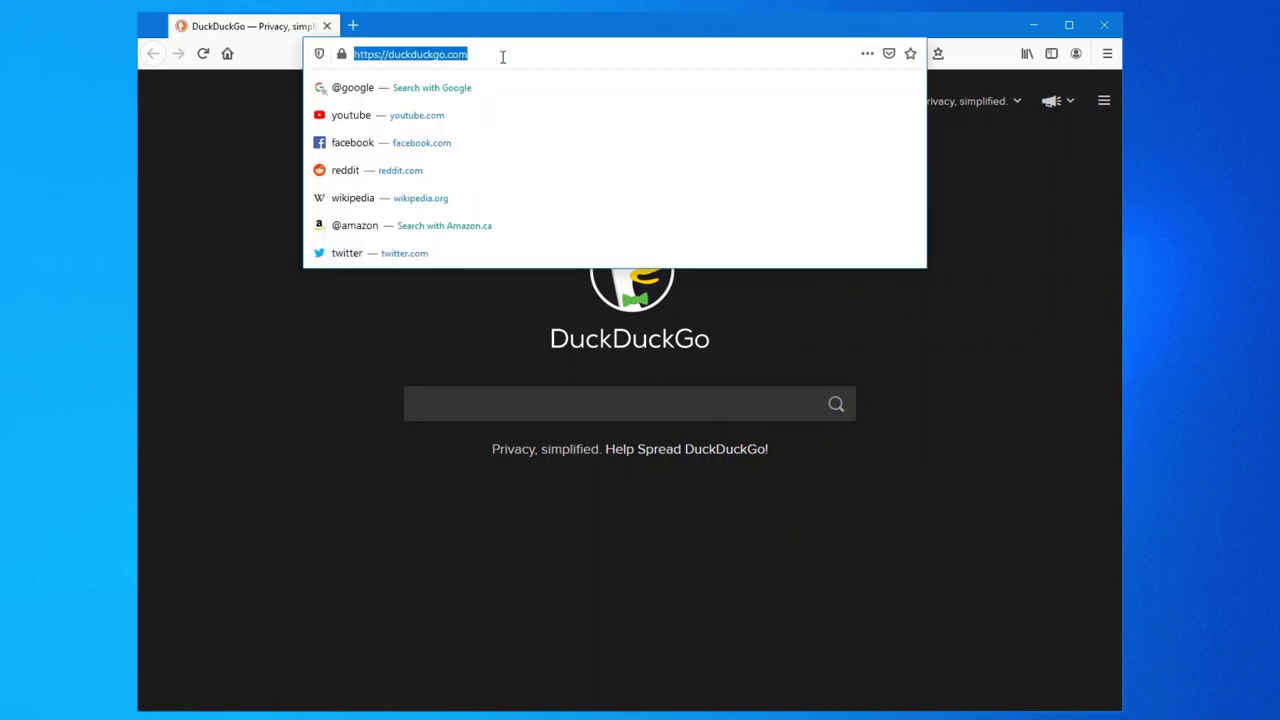
{"action": "type", "text": "canada"}
{"action": "key", "text": "Return"}
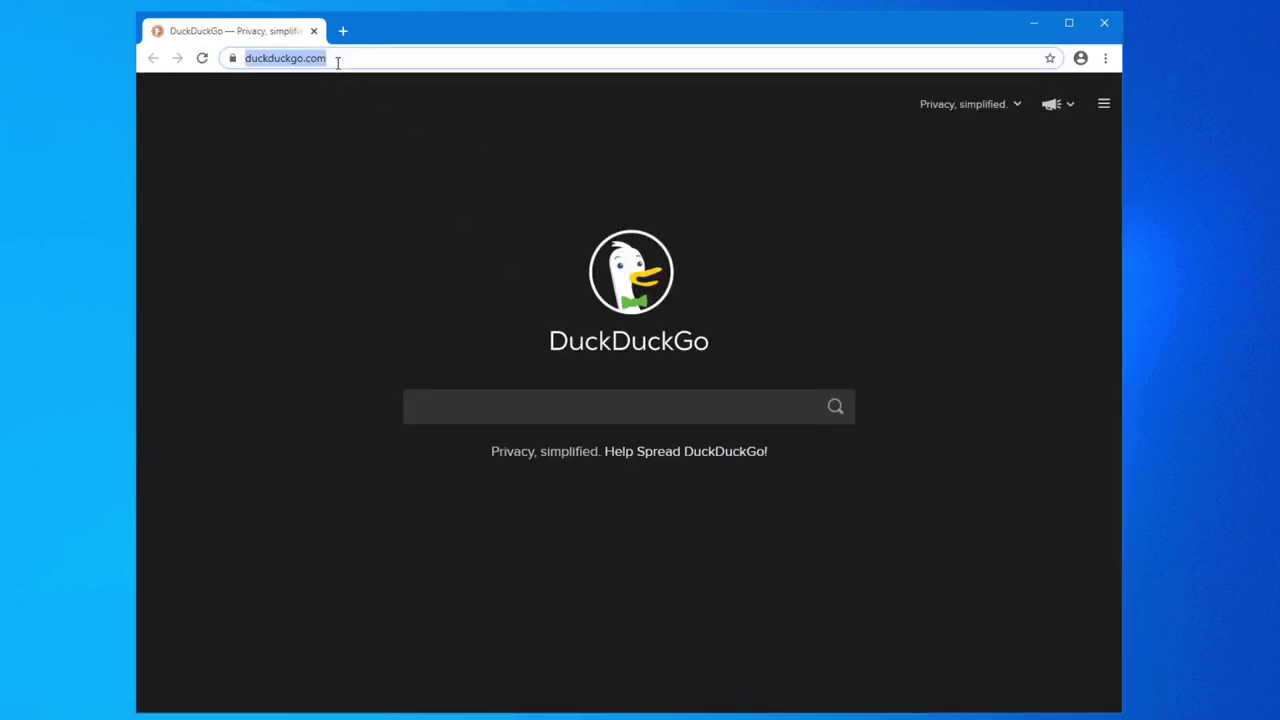
Search for canada from Chrome's address bar.
{"action": "type", "text": "canada"}
{"action": "key", "text": "Return"}
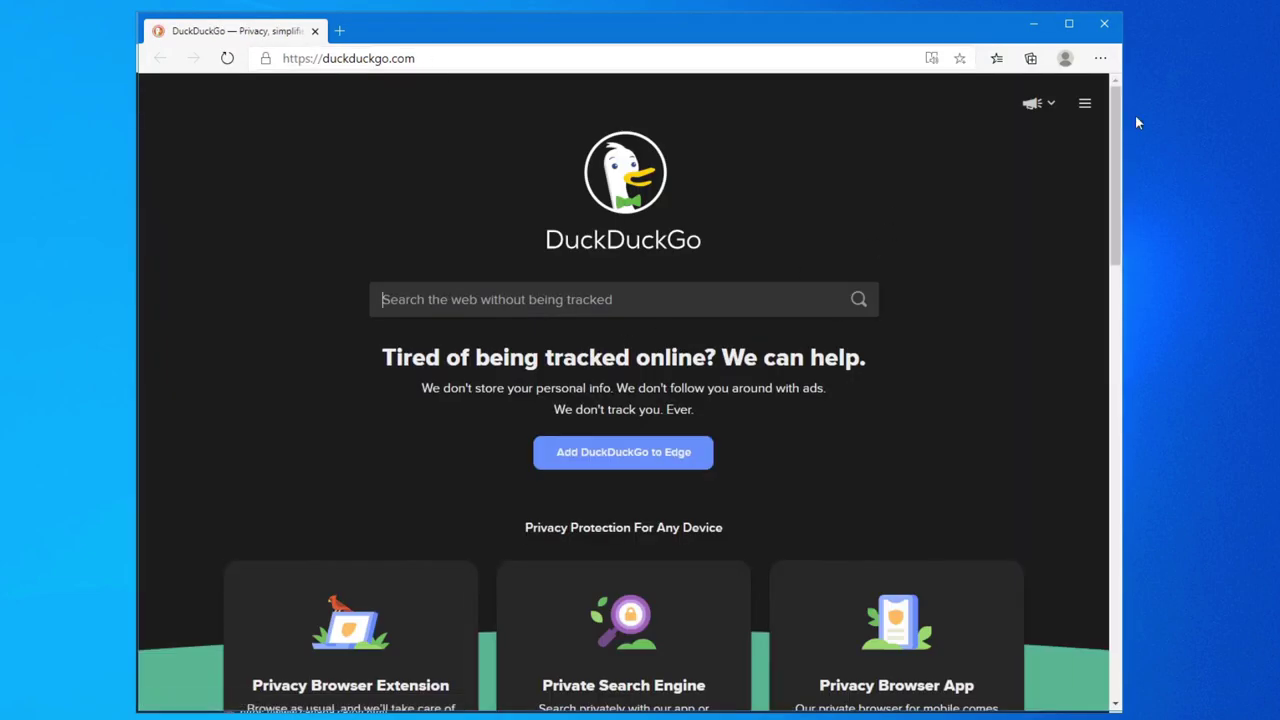
Open DuckDuckGo's full settings and set the search region to Canada (en).
{"action": "left_click", "coordinate": [1084, 103]}
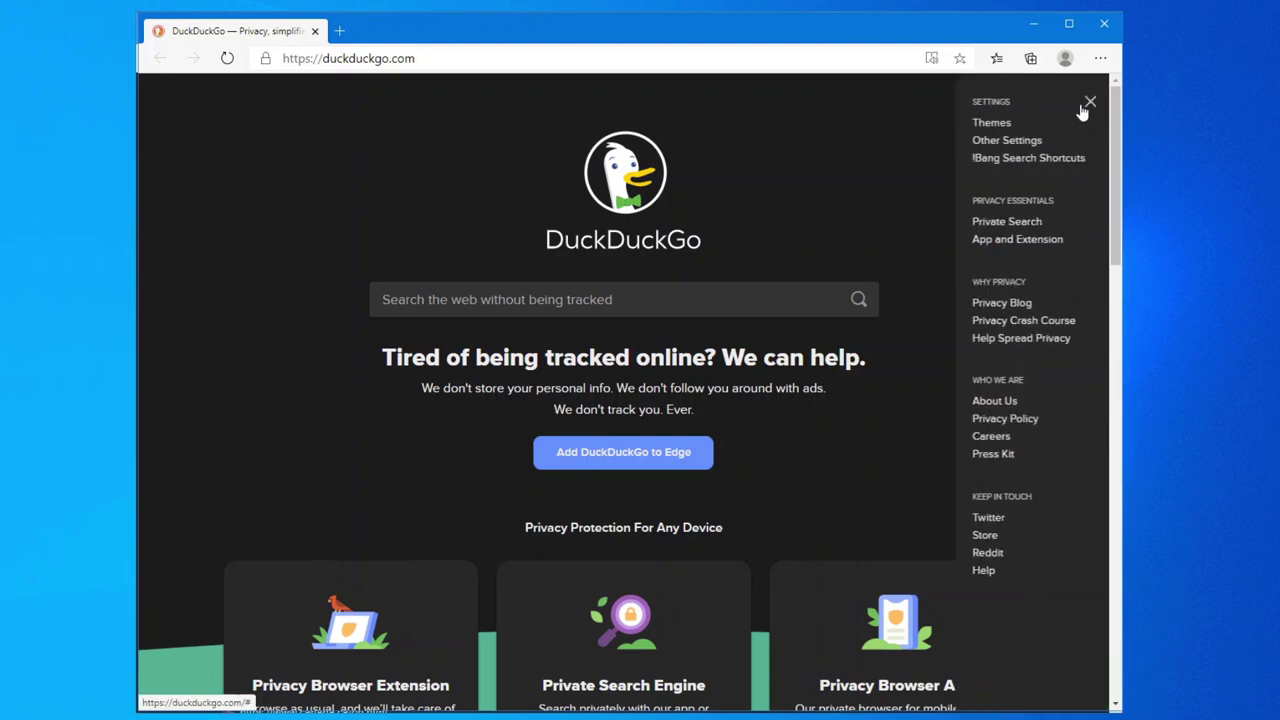
{"action": "left_click", "coordinate": [1010, 141]}
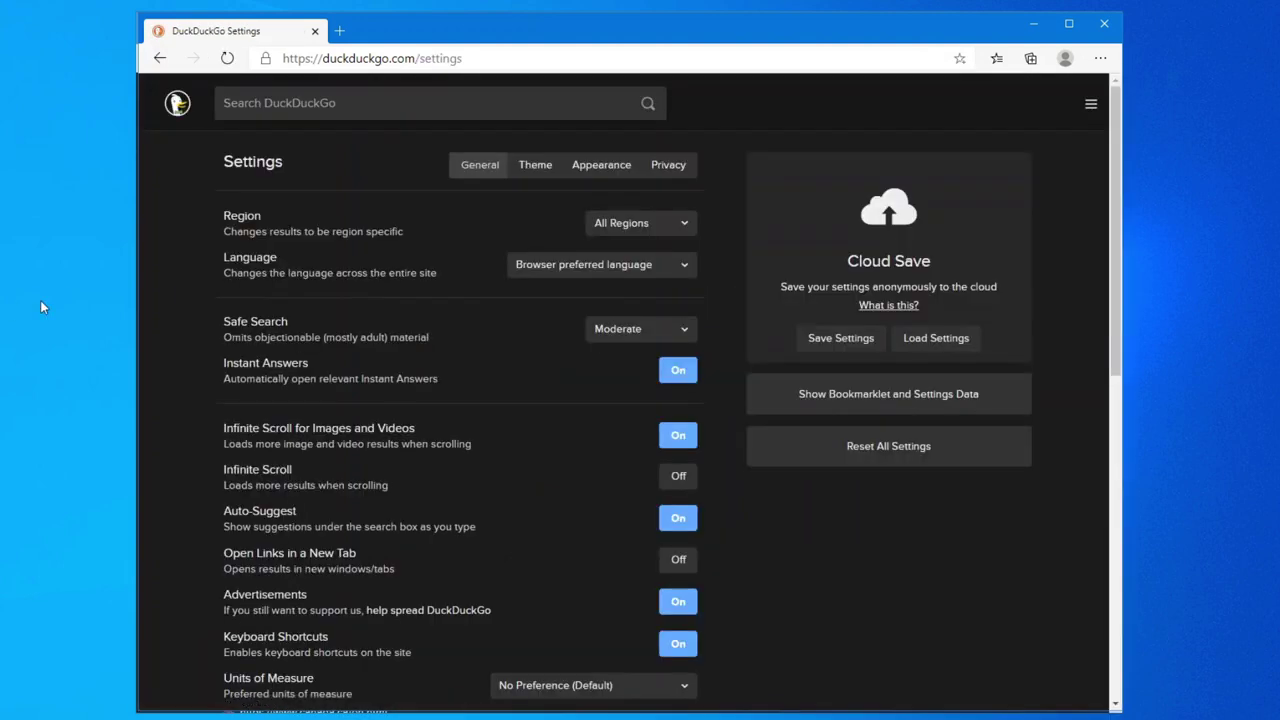
{"action": "scroll", "coordinate": [670, 470], "scroll_direction": "down", "scroll_amount": 1}
{"action": "scroll", "coordinate": [660, 460], "scroll_direction": "down", "scroll_amount": 3}
{"action": "scroll", "coordinate": [645, 240], "scroll_direction": "up", "scroll_amount": 4}
{"action": "left_click", "coordinate": [622, 226]}
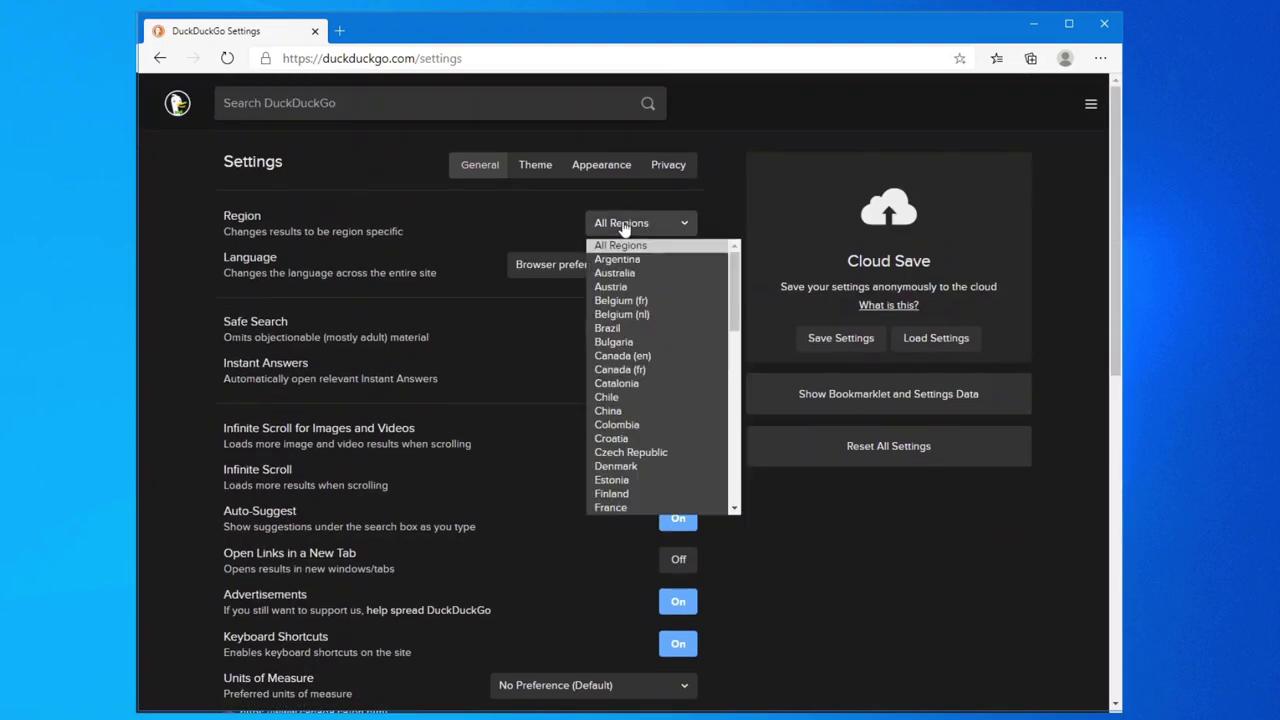
{"action": "left_click", "coordinate": [618, 358]}
Turn off the help-improve, privacy-tips, newsletter, add-reminder and install options, then save.
{"action": "scroll", "coordinate": [734, 520], "scroll_direction": "down", "scroll_amount": 10}
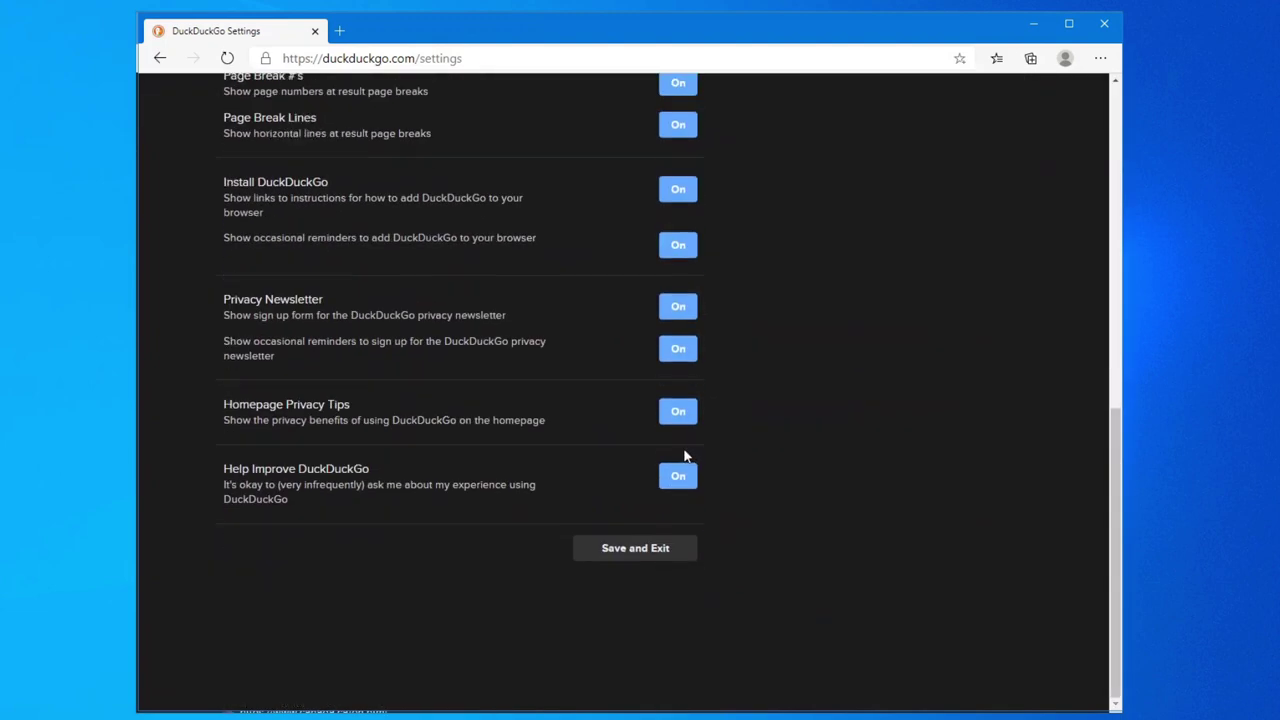
{"action": "left_click", "coordinate": [678, 475]}
{"action": "left_click", "coordinate": [678, 412]}
{"action": "left_click", "coordinate": [678, 348]}
{"action": "left_click", "coordinate": [678, 306]}
{"action": "left_click", "coordinate": [678, 245]}
{"action": "left_click", "coordinate": [678, 189]}
{"action": "scroll", "coordinate": [670, 250], "scroll_direction": "up", "scroll_amount": 1}
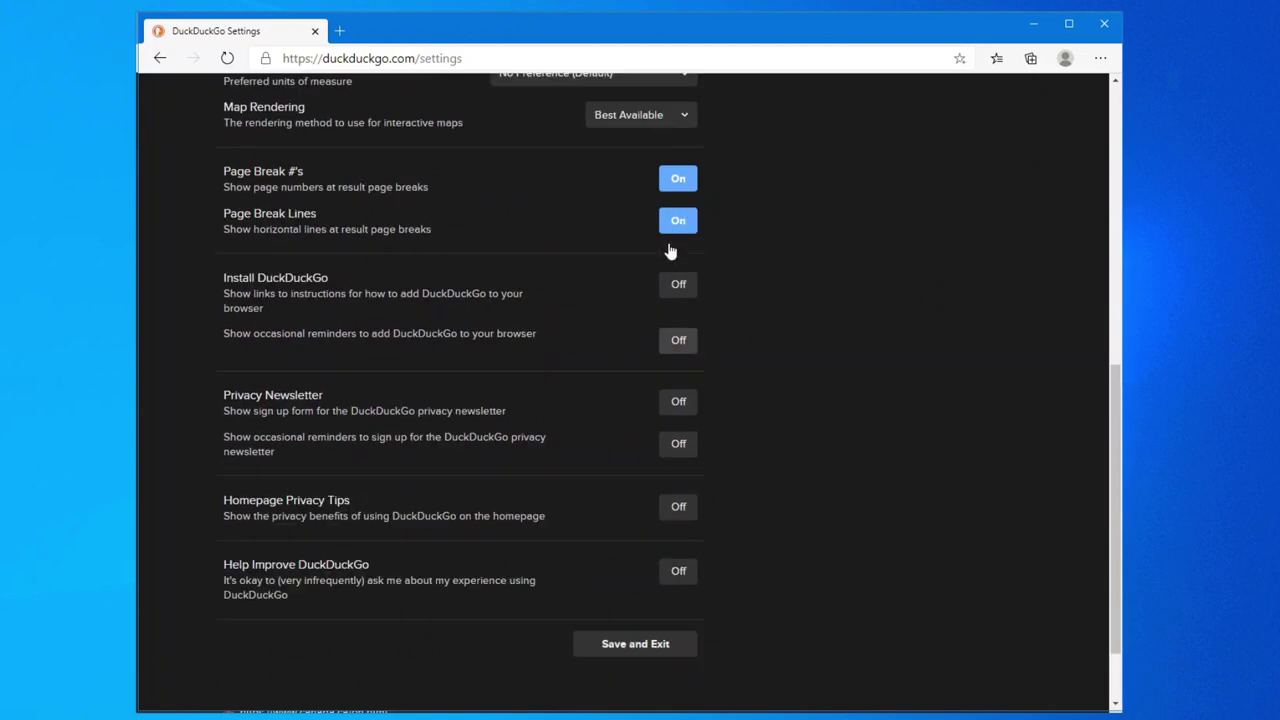
{"action": "left_click", "coordinate": [637, 645]}
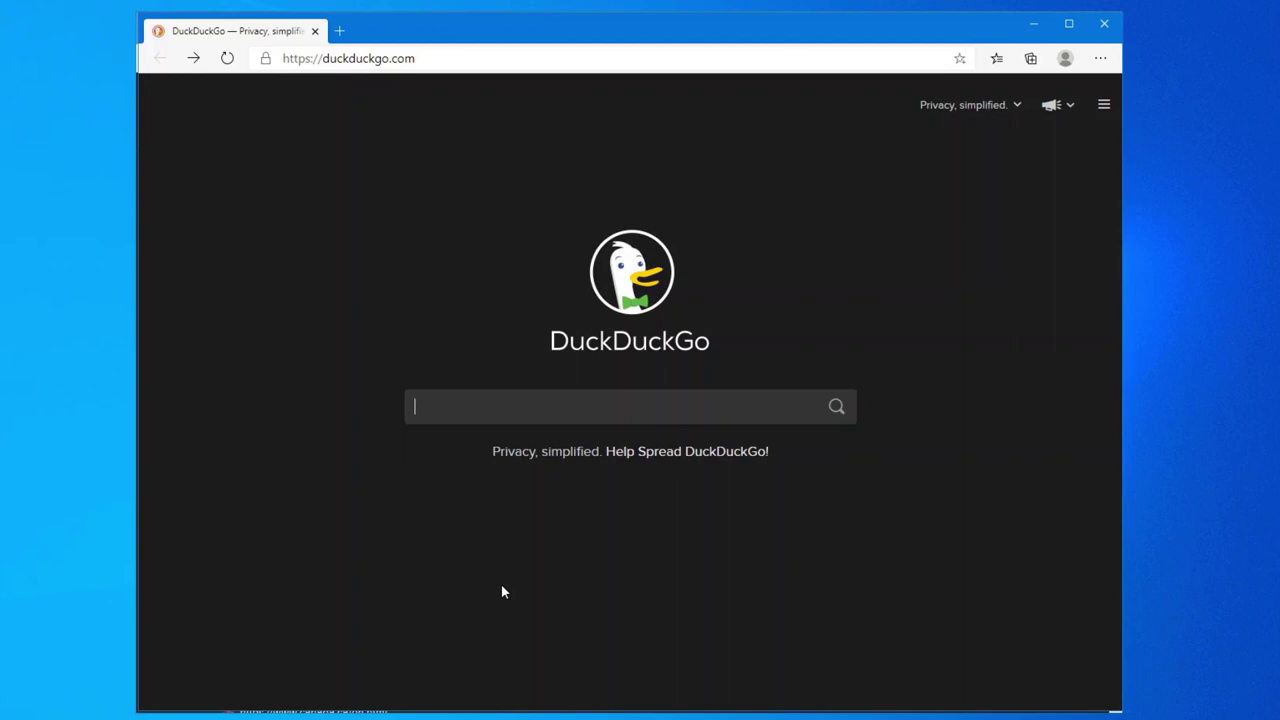
Open CCleaner's Cookies options, declining to close Chrome and dismissing the skipped-cookies error.
{"action": "key", "text": "super"}
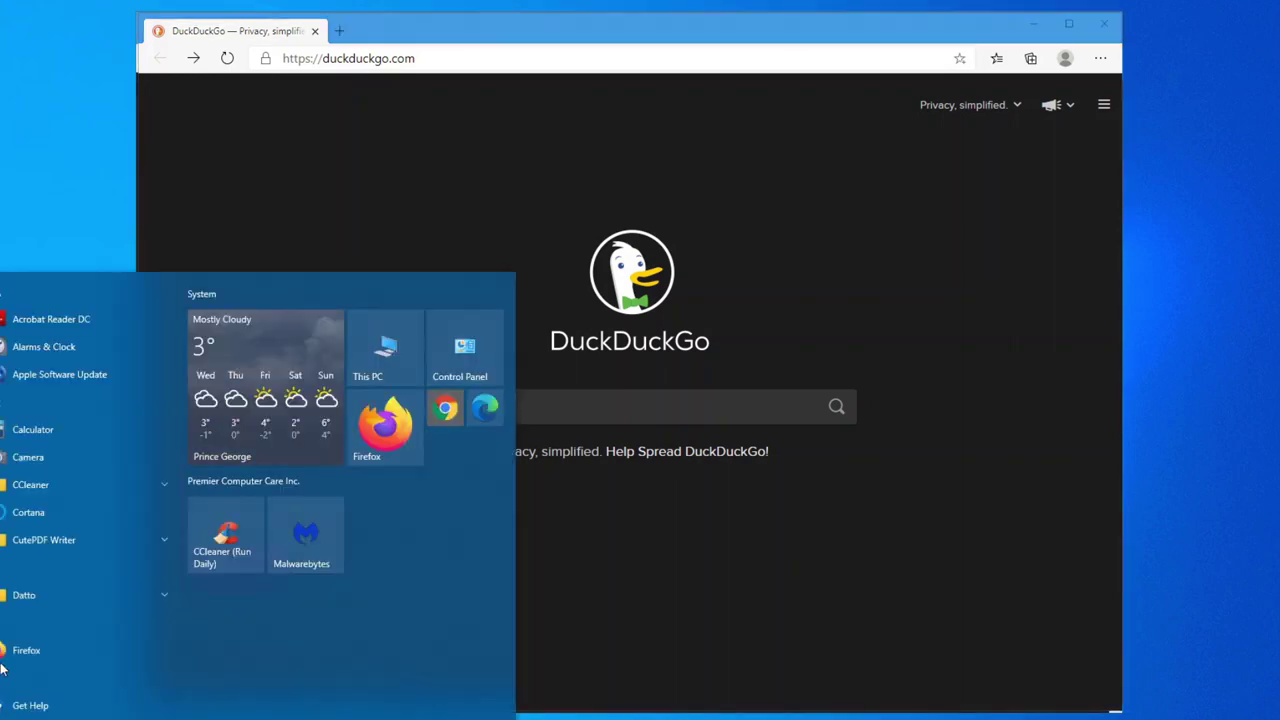
{"action": "left_click", "coordinate": [225, 533]}
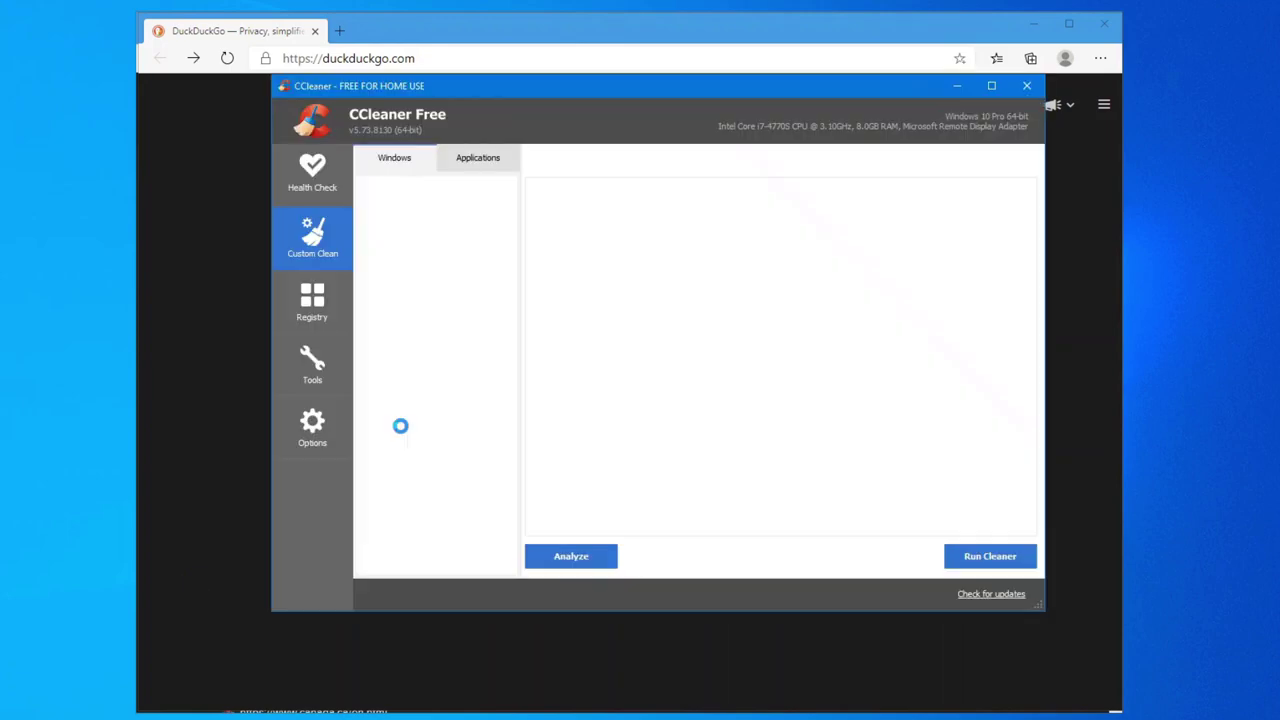
{"action": "left_click", "coordinate": [310, 428]}
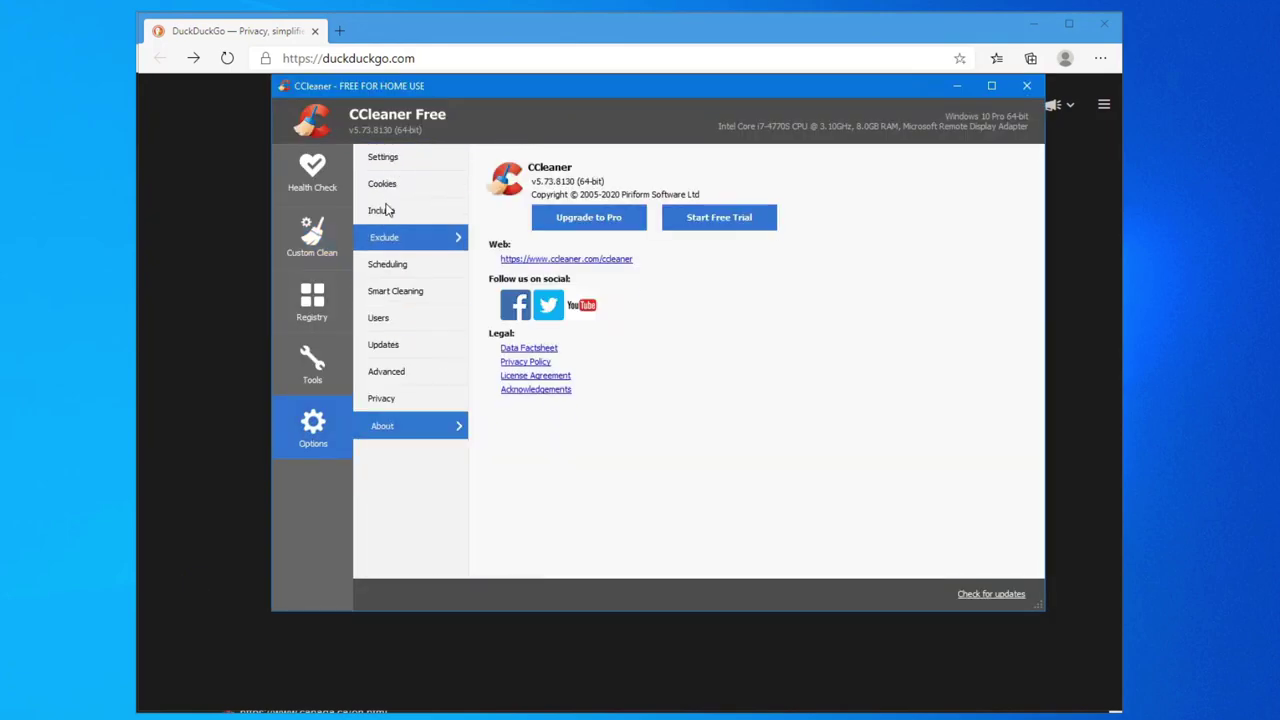
{"action": "left_click", "coordinate": [395, 181]}
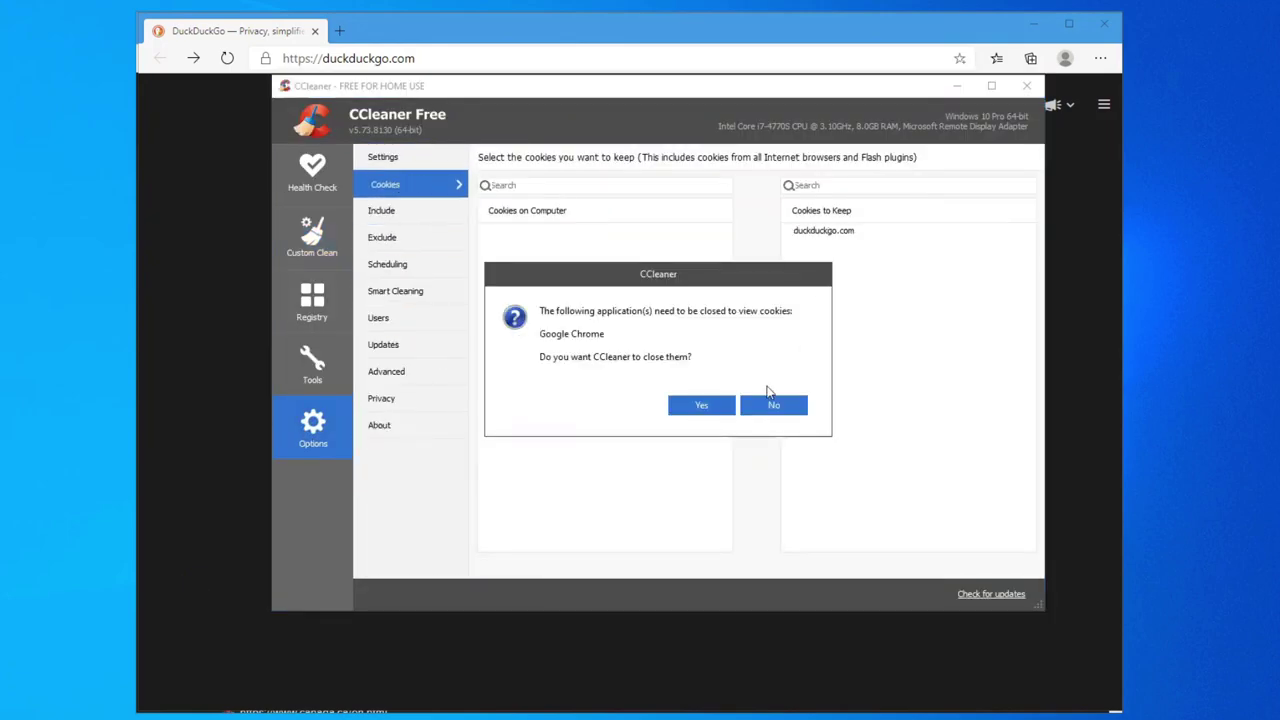
{"action": "left_click", "coordinate": [771, 403]}
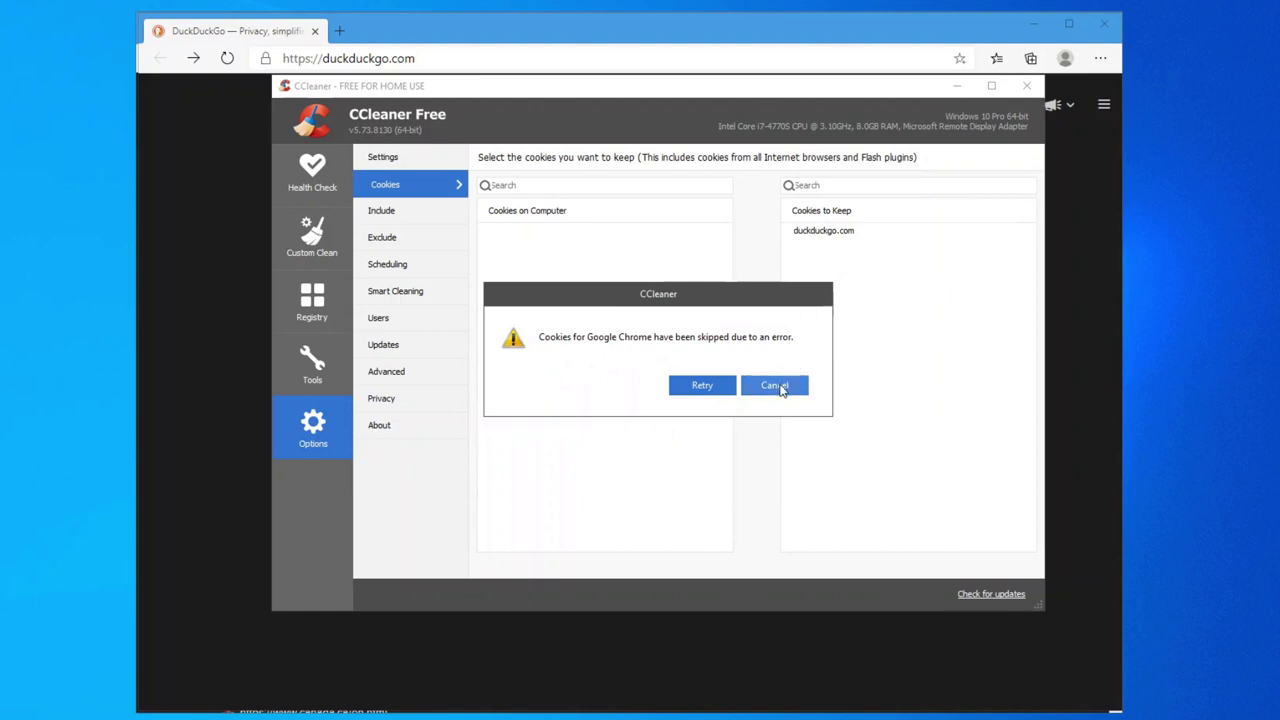
{"action": "left_click", "coordinate": [772, 389]}
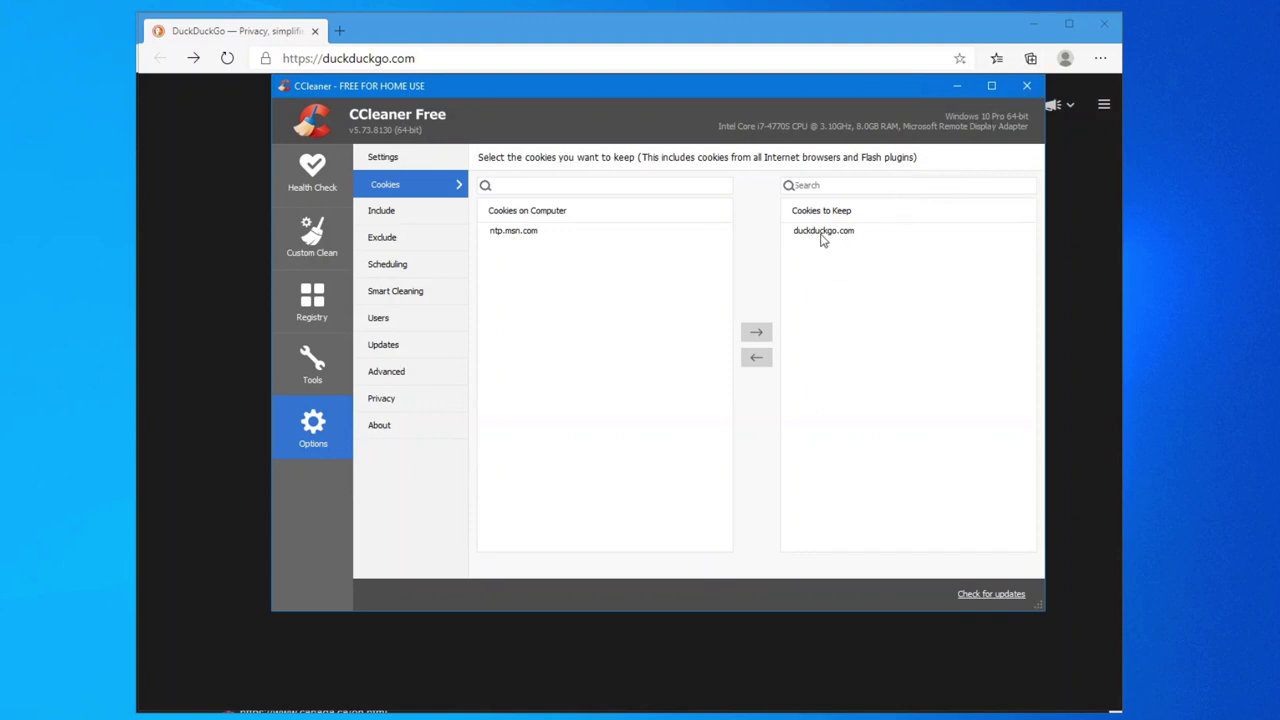
Close CCleaner, leaving Edge on the dark DuckDuckGo homepage with duckduckgo.com's cookie kept.
{"action": "left_click", "coordinate": [1037, 94]}
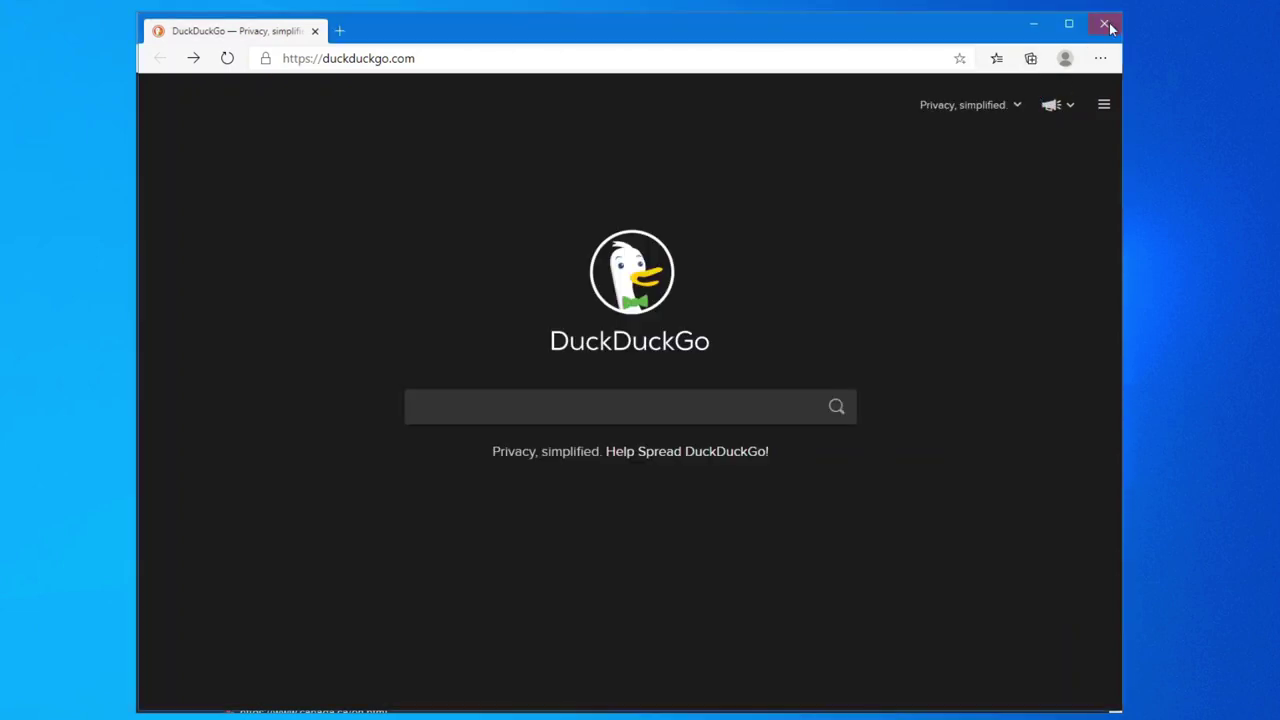